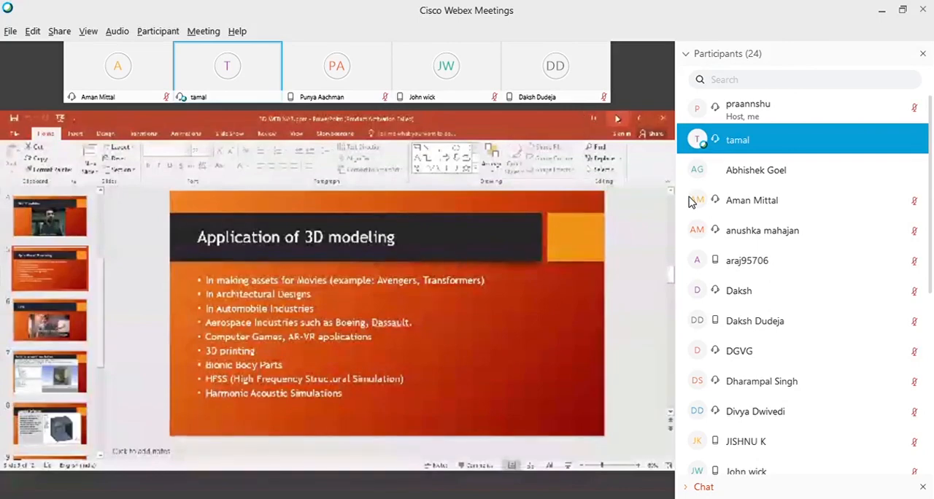
Check the meeting chat for new messages twice, collapsing it after each look to return to the full participant list.
click(685, 490)
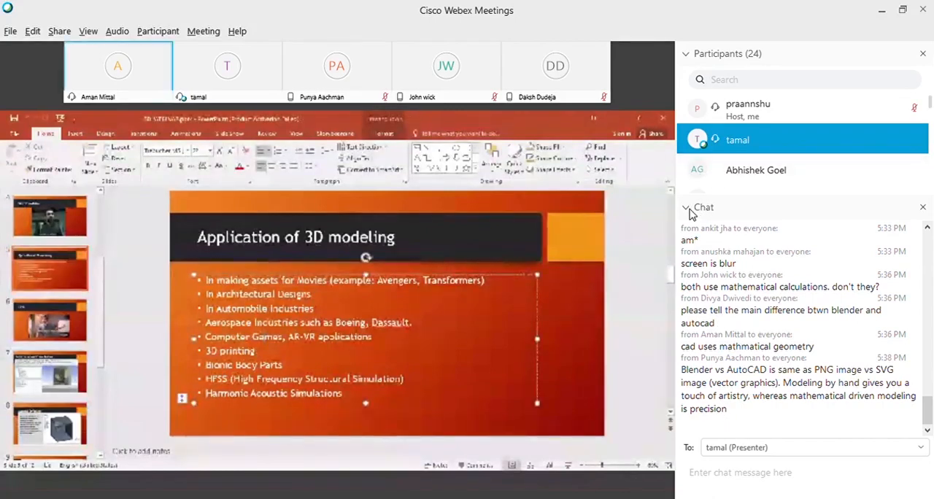
click(689, 210)
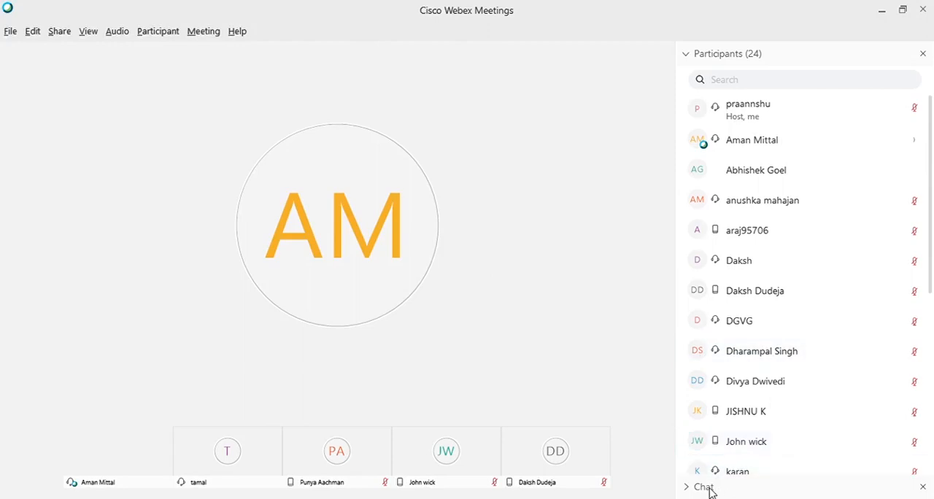
click(686, 487)
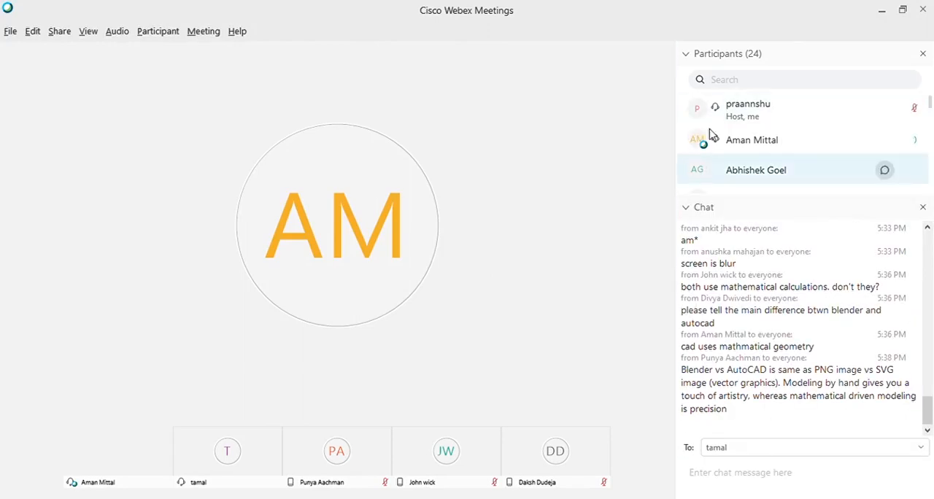
click(687, 209)
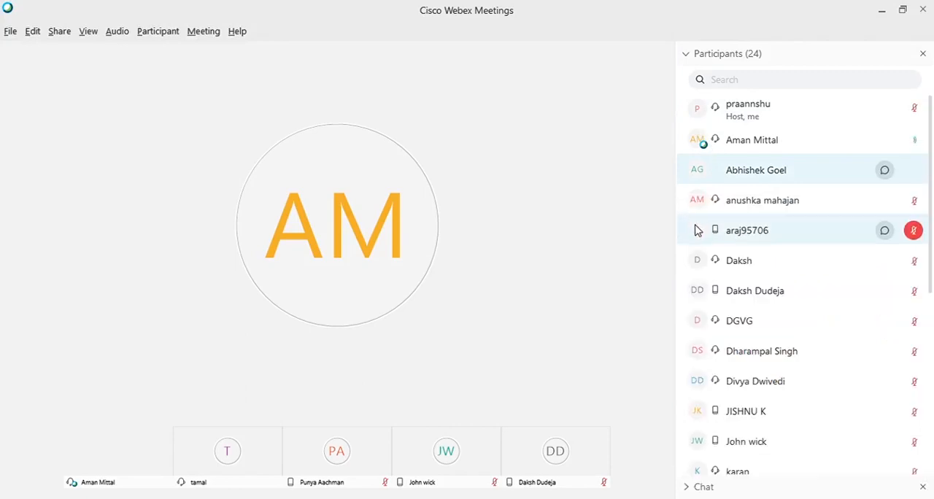
click(715, 201)
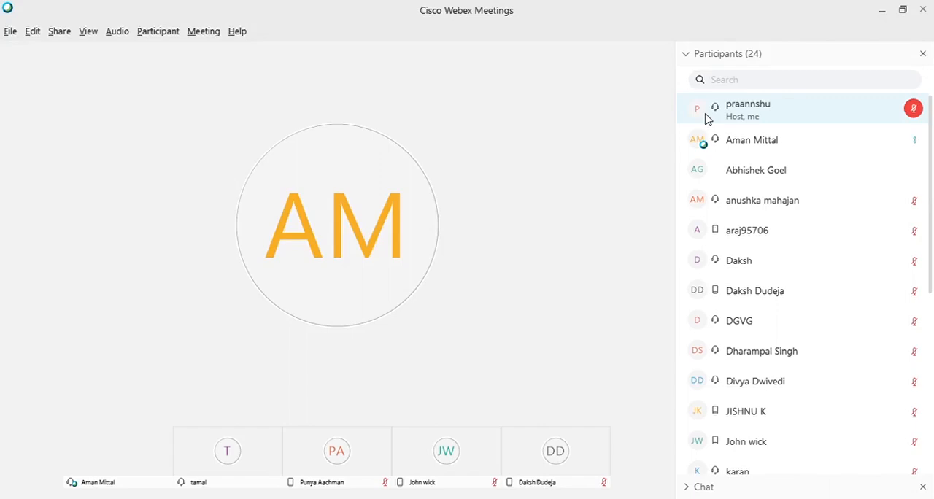
Send the presenter a private chat message reading "ppt not loaded yet!".
click(688, 488)
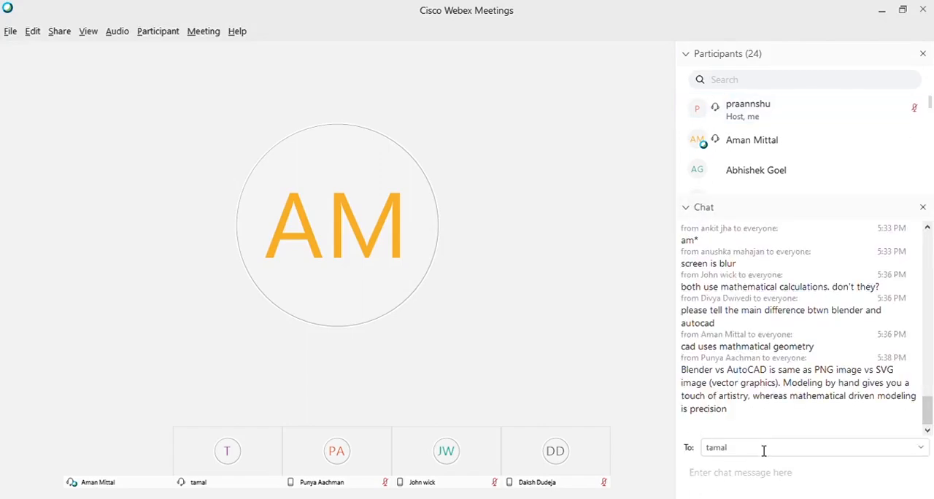
click(760, 478)
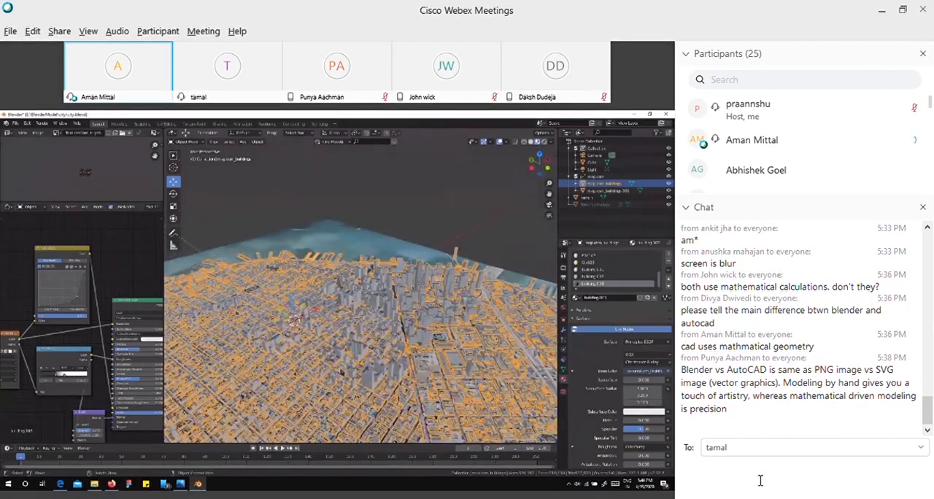
click(759, 480)
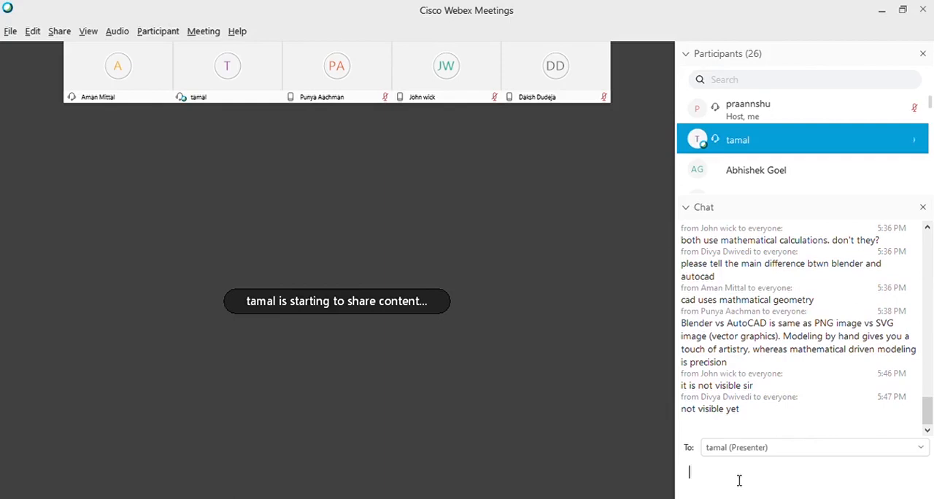
text(ppt not loaded yet!)
key(Return)
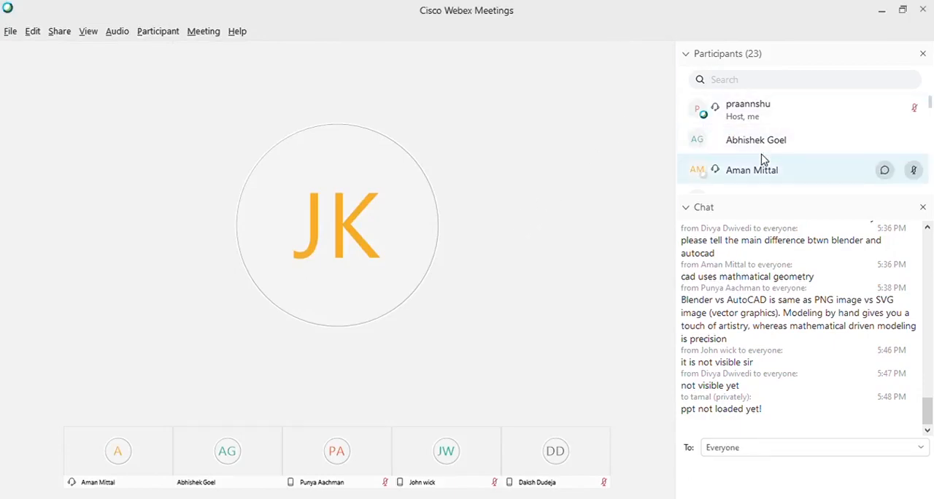
Collapse the chat and search the participant list for the previous presenter by first and full name, clearing the search after each try.
click(685, 207)
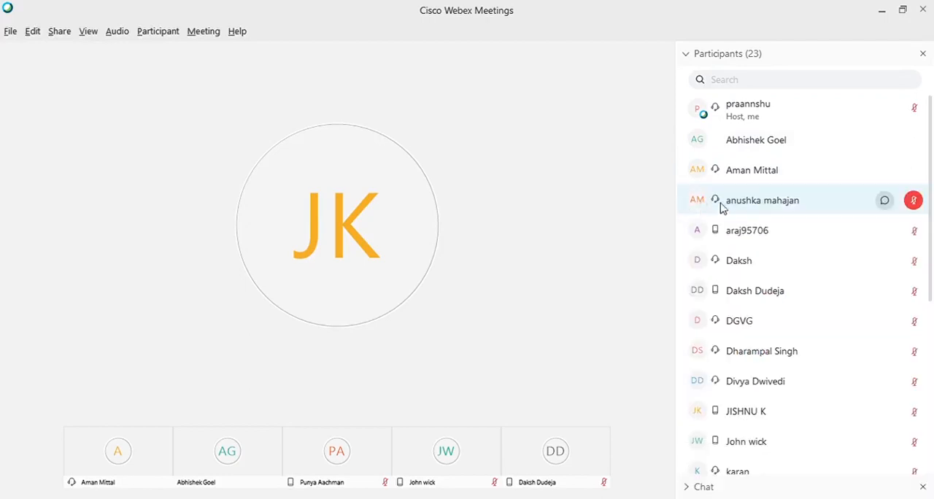
click(733, 81)
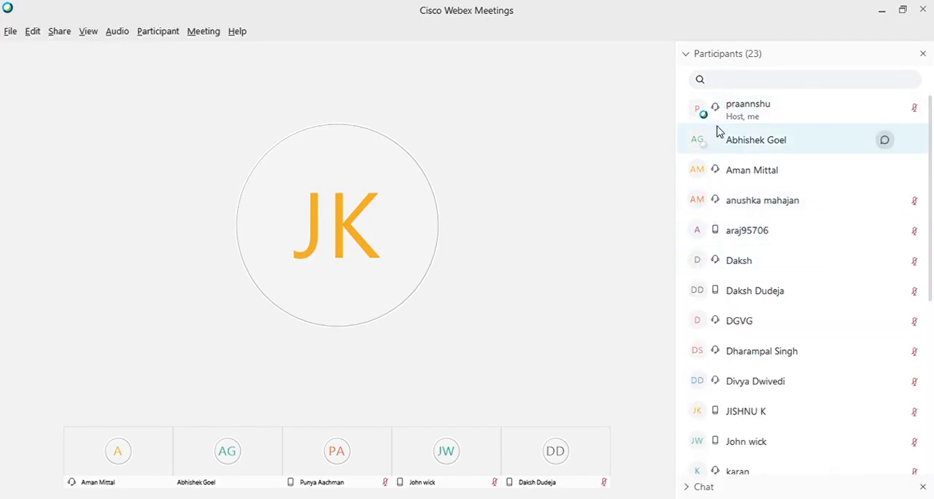
text(tama)
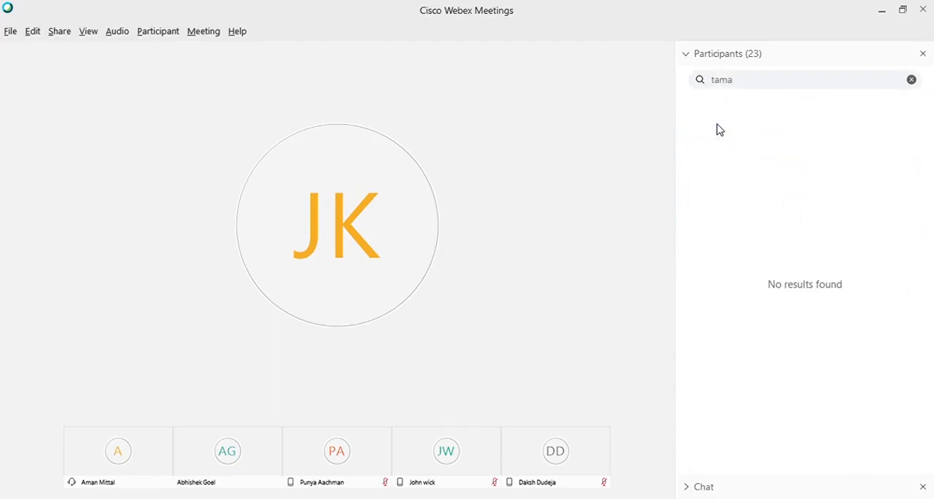
key(BackSpace)
key(BackSpace)
key(BackSpace)
key(BackSpace)
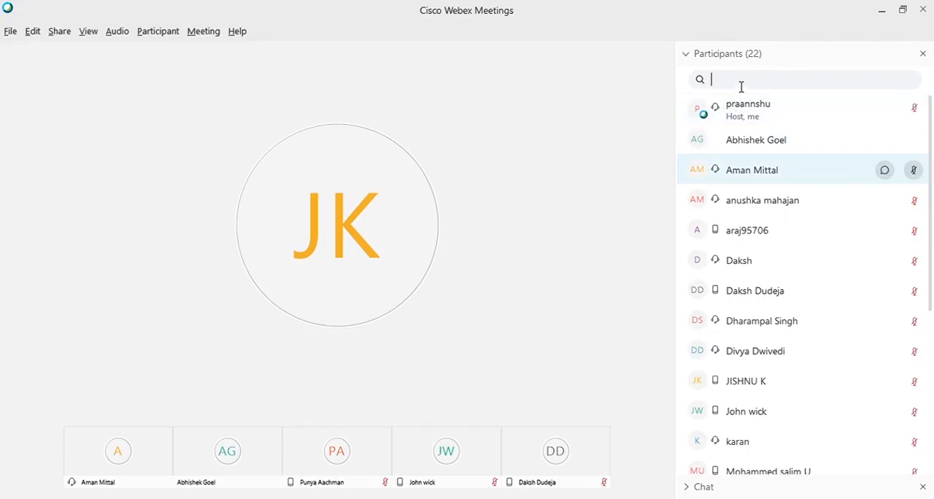
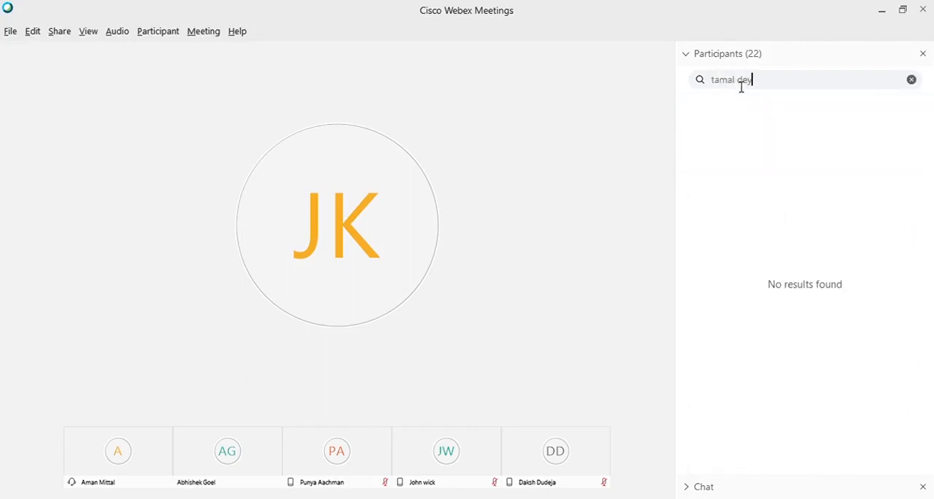
Filter the participant list by "a" and pass the presenter role from the host to the other speaker.
text(a)
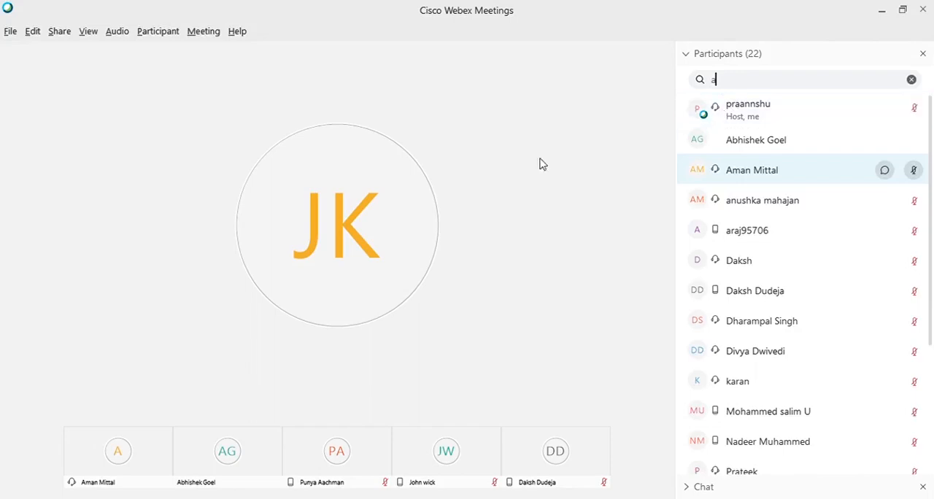
mouse_move(130, 450)
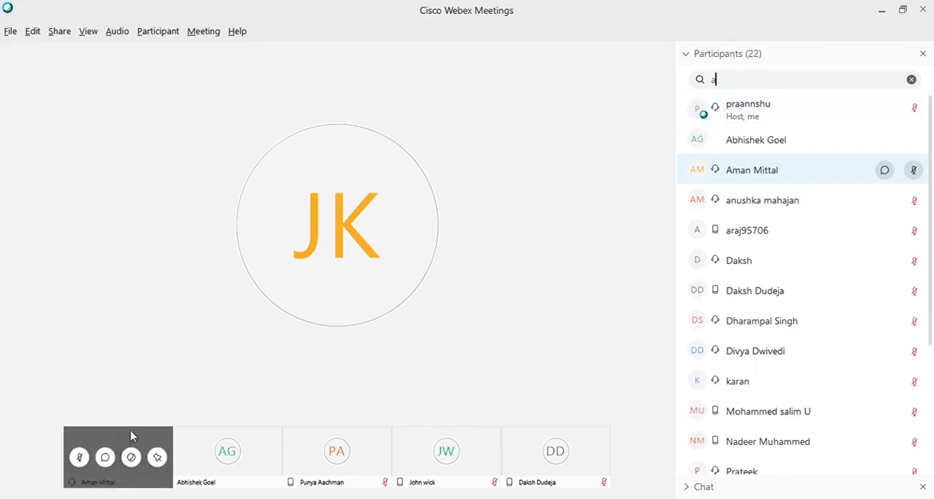
drag(722, 109, 705, 179)
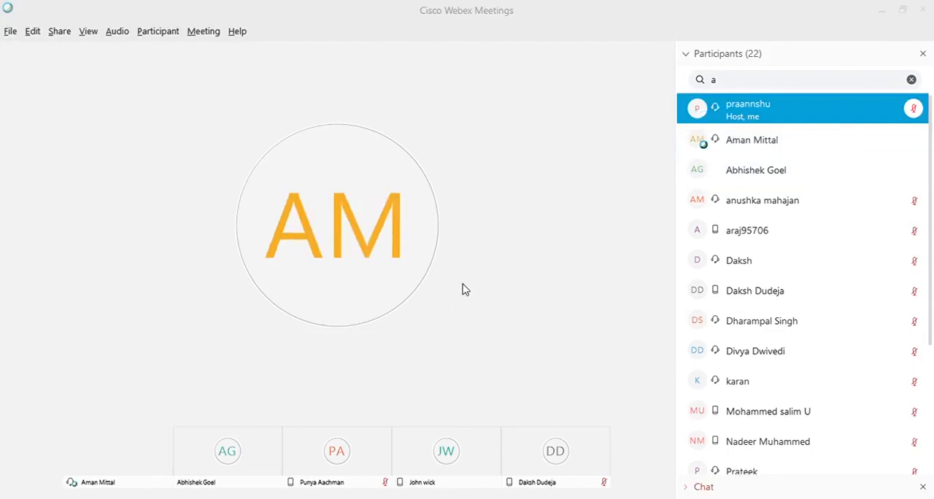
click(413, 247)
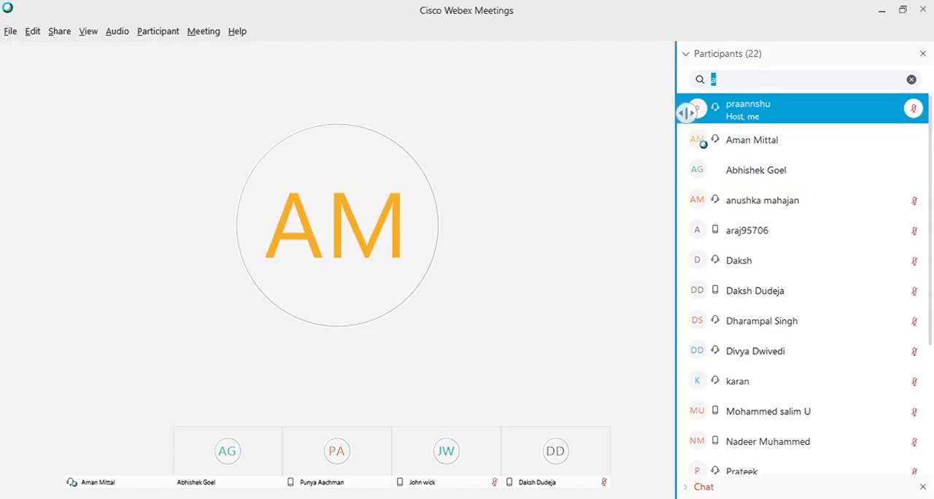
Search the participant list again for the previous presenter by the first letters of the name, and clear the search.
text(ta)
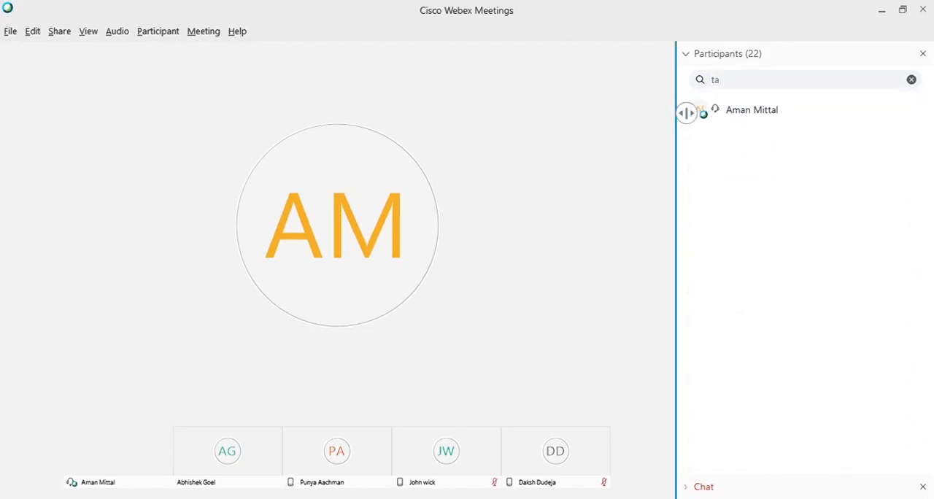
text(n)
key(BackSpace)
key(BackSpace)
key(BackSpace)
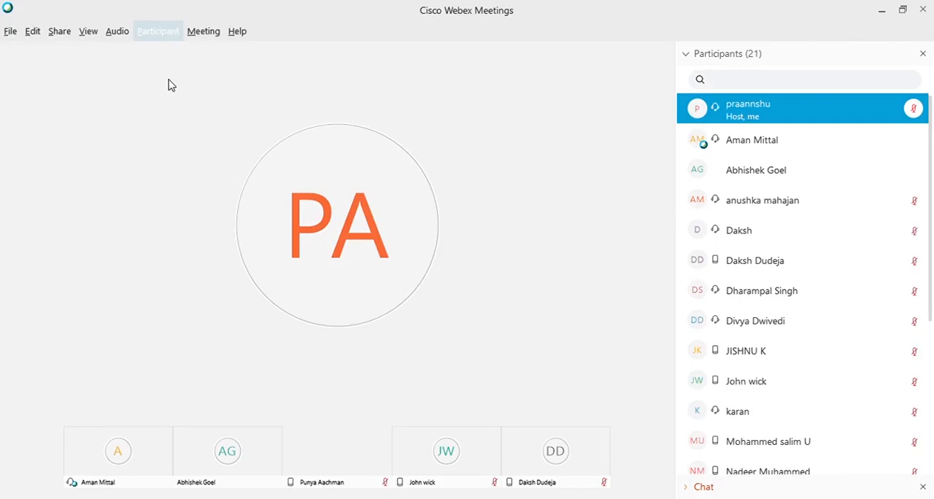
Read the latest messages in the meeting chat and collapse it again.
mouse_move(97, 468)
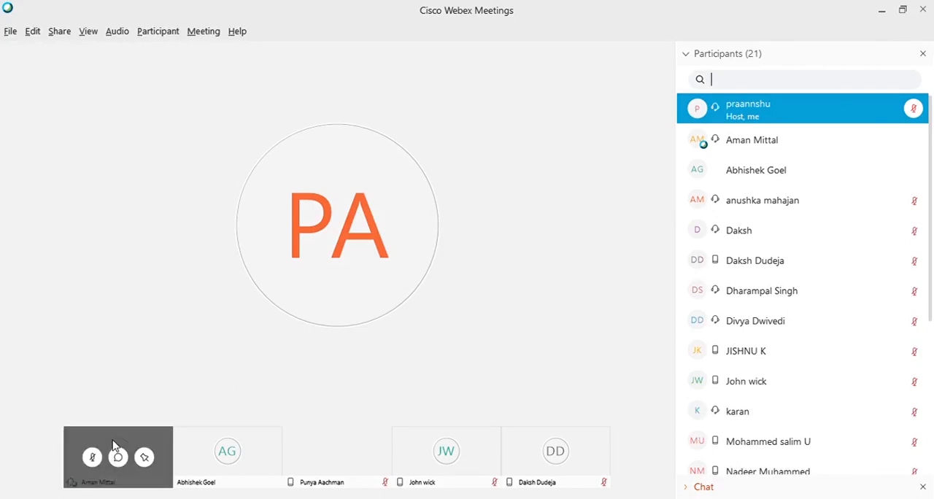
mouse_move(681, 131)
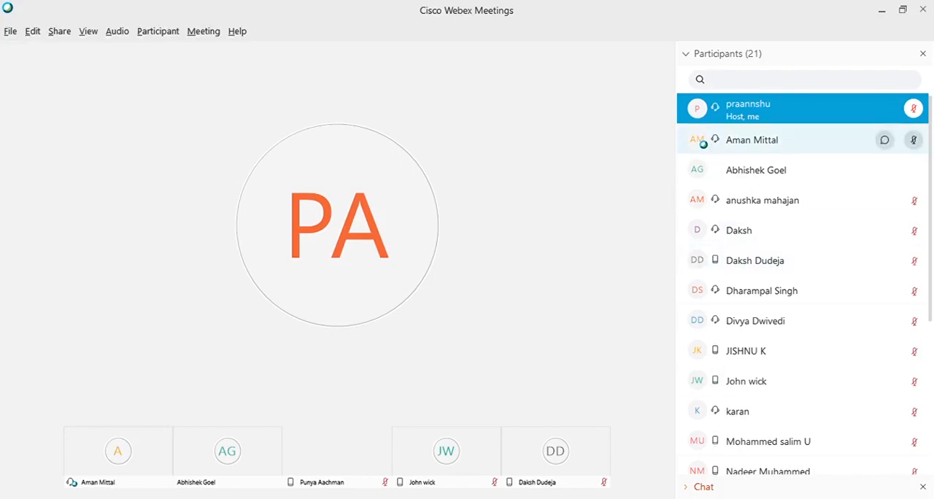
click(695, 486)
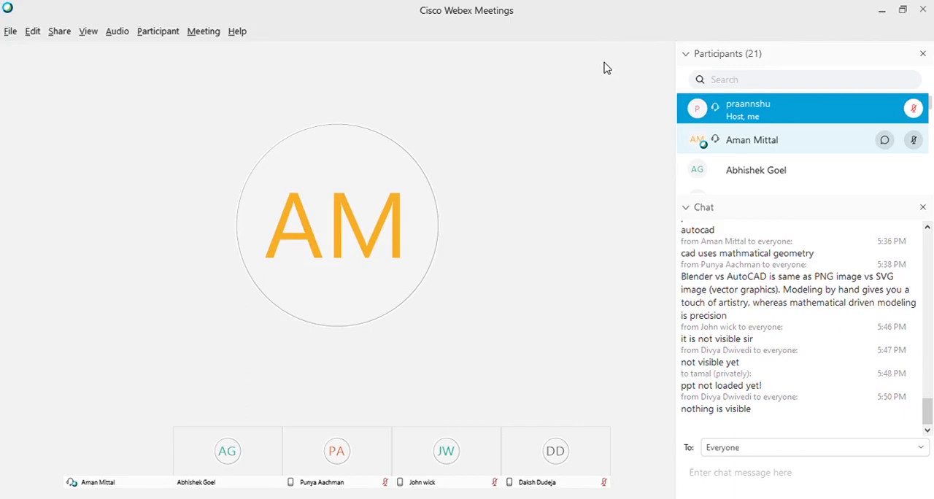
click(696, 233)
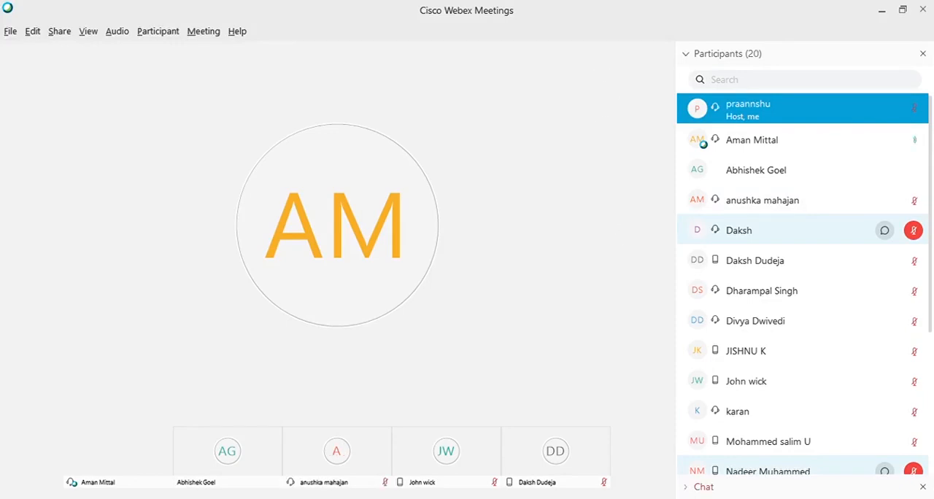
Address a private chat message to the current presenter and write "screen texts are not clearly visible!!".
click(689, 491)
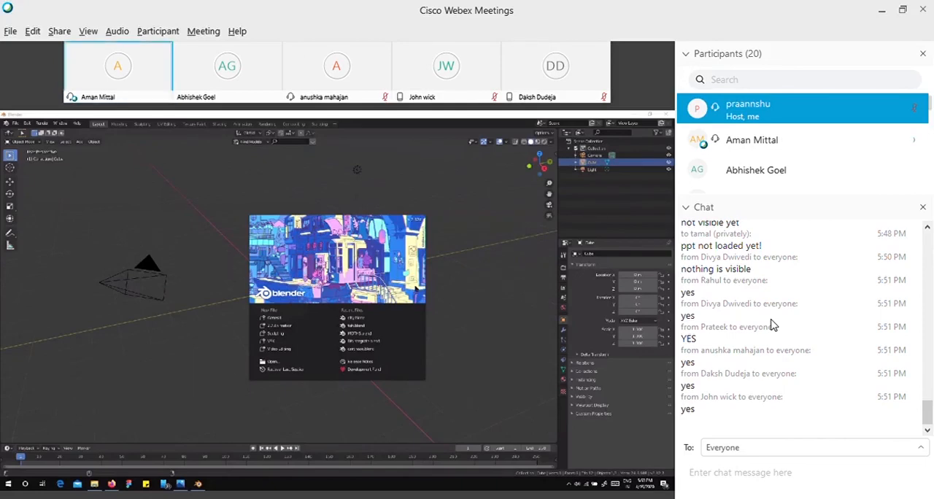
click(761, 316)
click(757, 479)
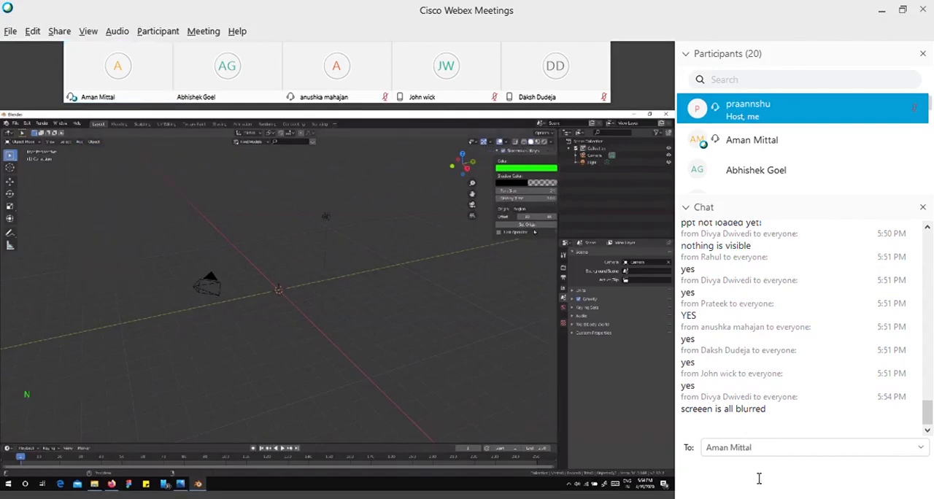
text(scr)
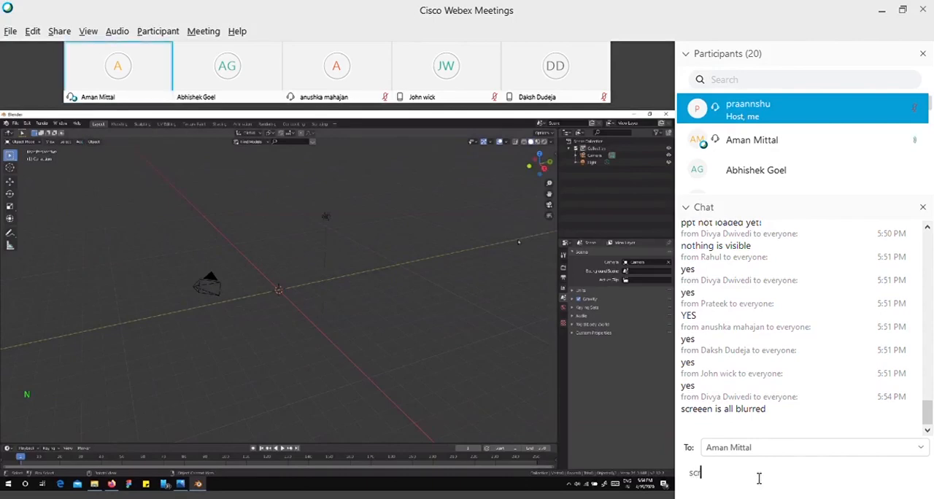
text(een texts ar)
key(BackSpace)
key(BackSpace)
key(BackSpace)
key(BackSpace)
key(BackSpace)
key(BackSpace)
key(BackSpace)
text(abs are)
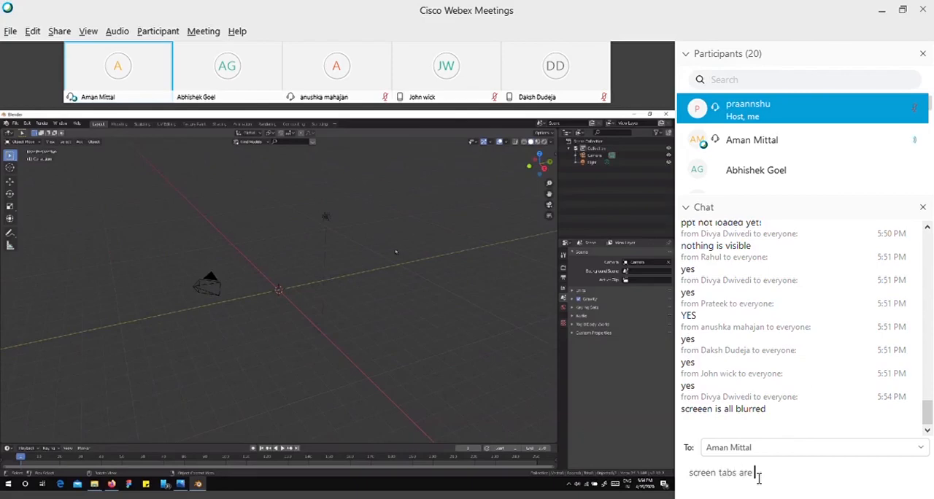
key(BackSpace)
key(BackSpace)
key(BackSpace)
key(BackSpace)
key(BackSpace)
key(BackSpace)
key(BackSpace)
key(BackSpace)
key(BackSpace)
key(BackSpace)
key(BackSpace)
text(en)
text(exts are not c)
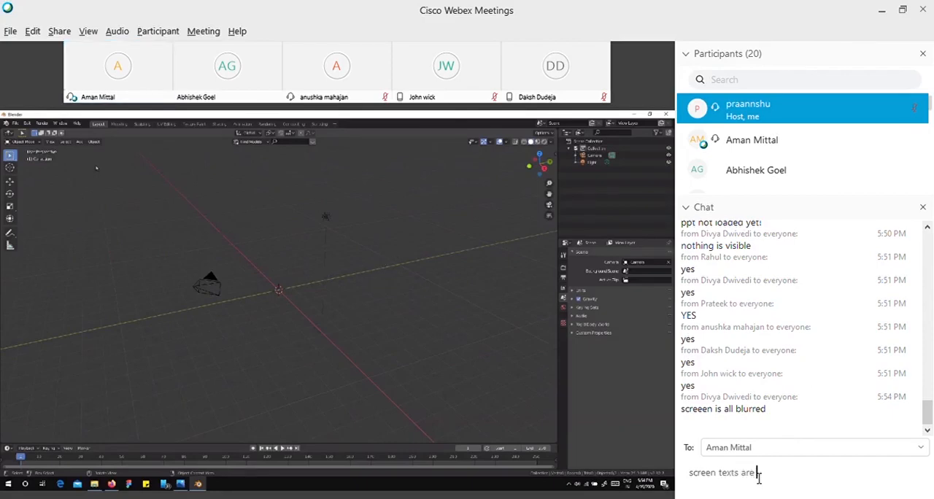
text(lea)
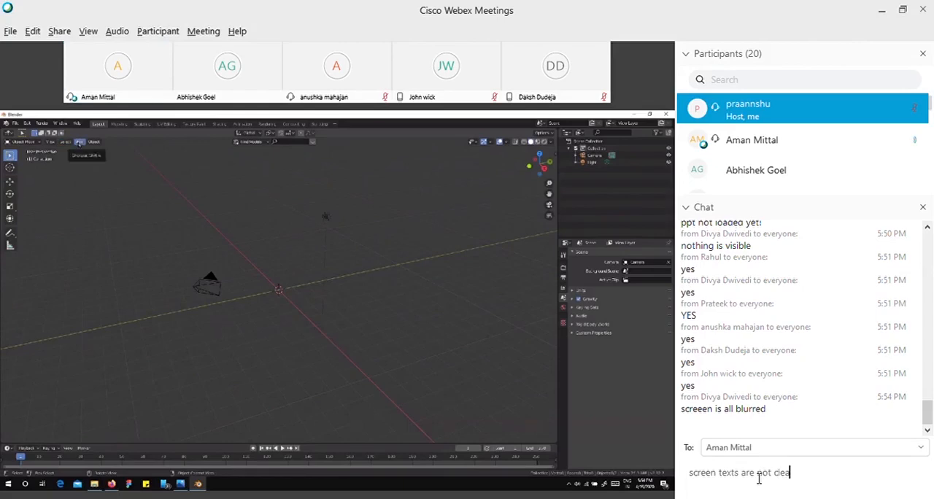
text(rly v)
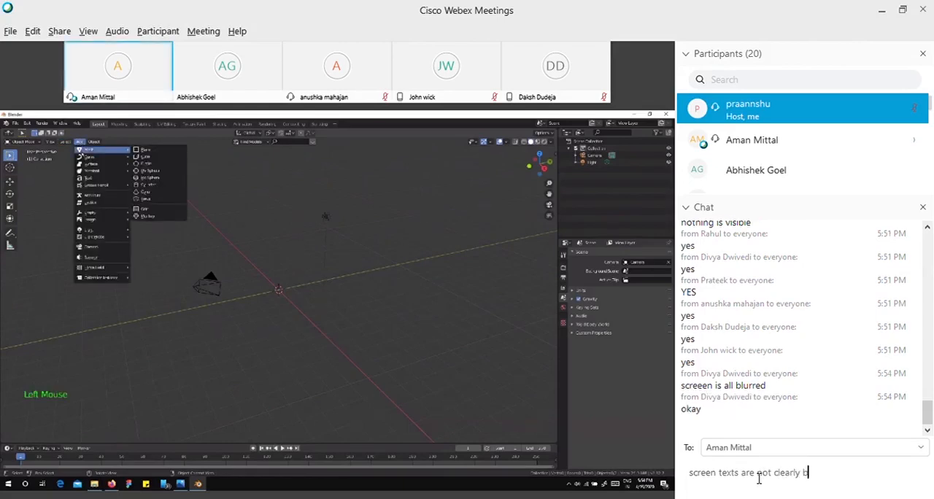
text(isible)
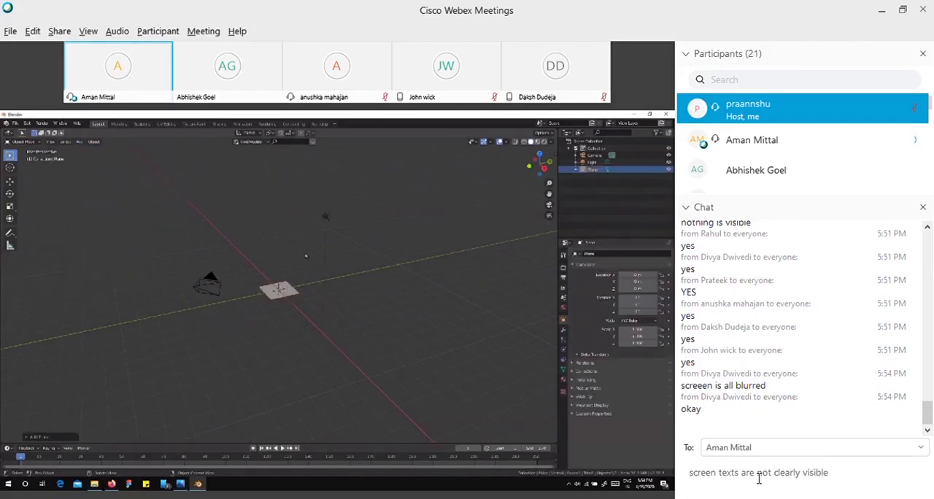
text(!!)
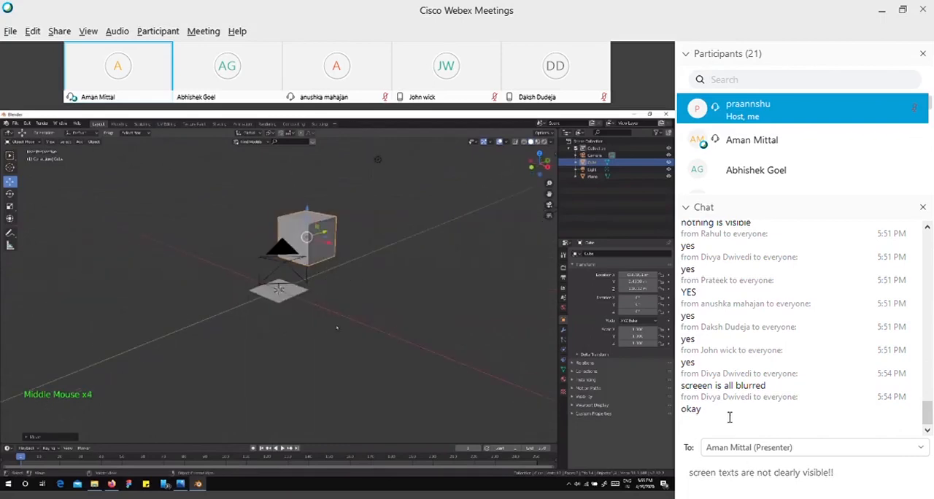
Search the participant list by the first letters of the other speaker's name, clear the search and expand the meeting chat again.
click(686, 210)
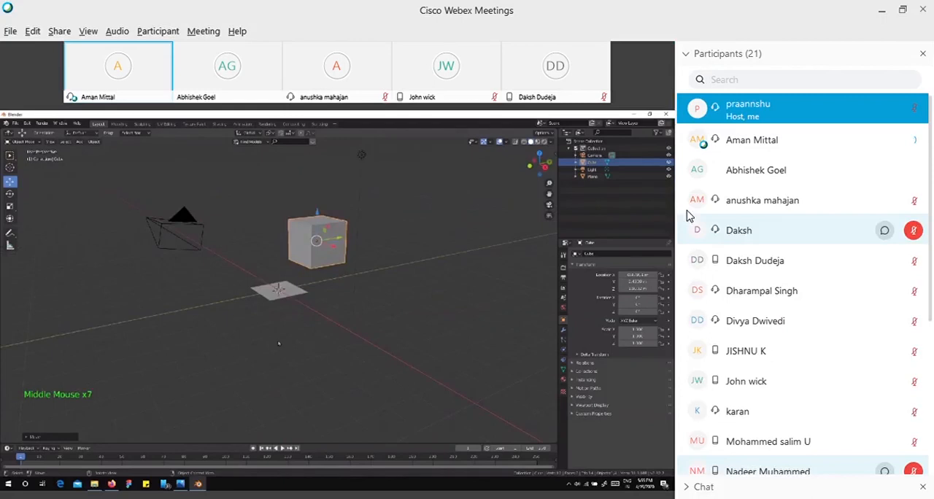
click(738, 82)
text(ta)
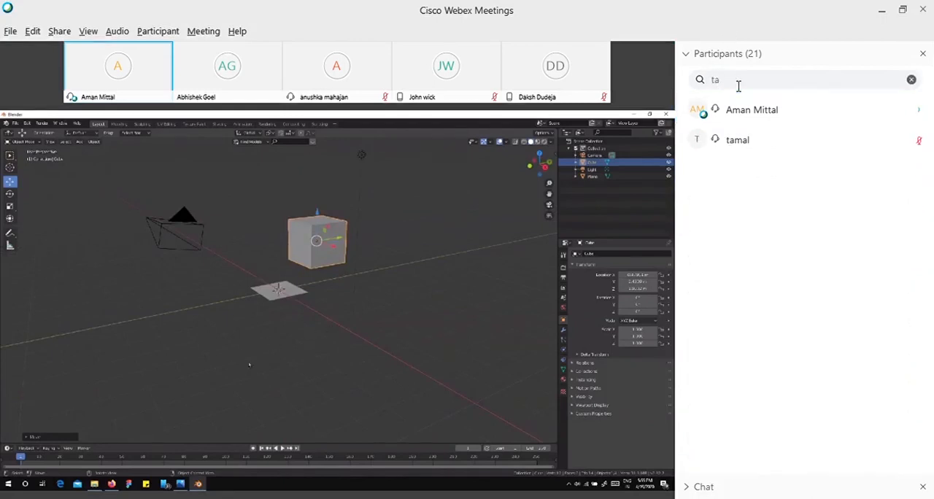
key(BackSpace)
key(BackSpace)
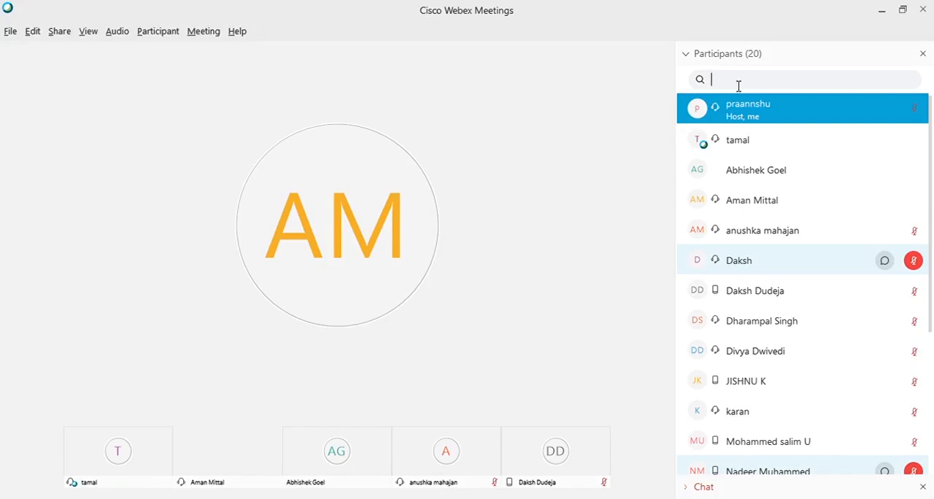
click(693, 488)
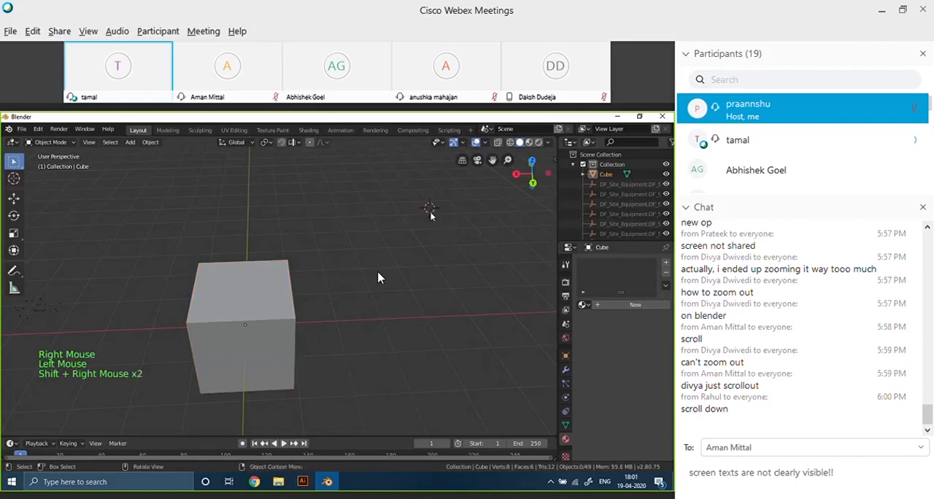
Place the 3D cursor on the existing cube and add a second 2 m mesh cube at that point.
shift+right_click(244, 333)
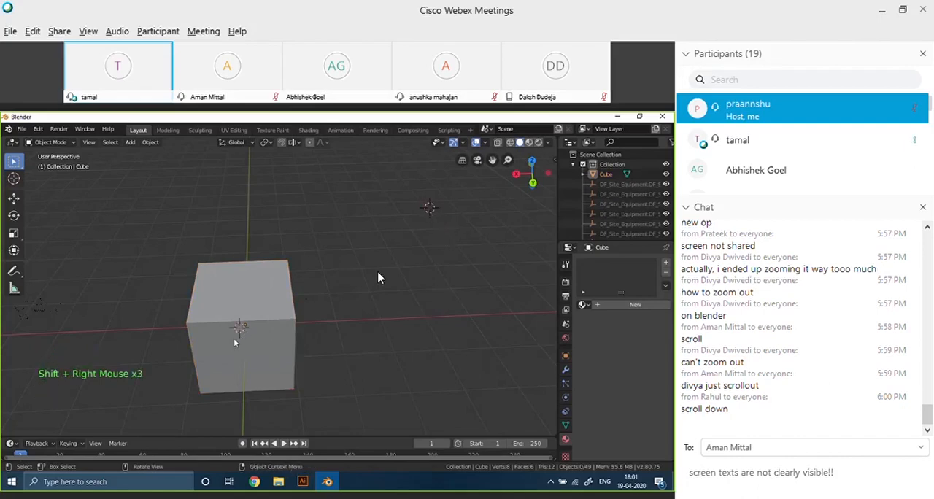
middle_drag(238, 348, 214, 314)
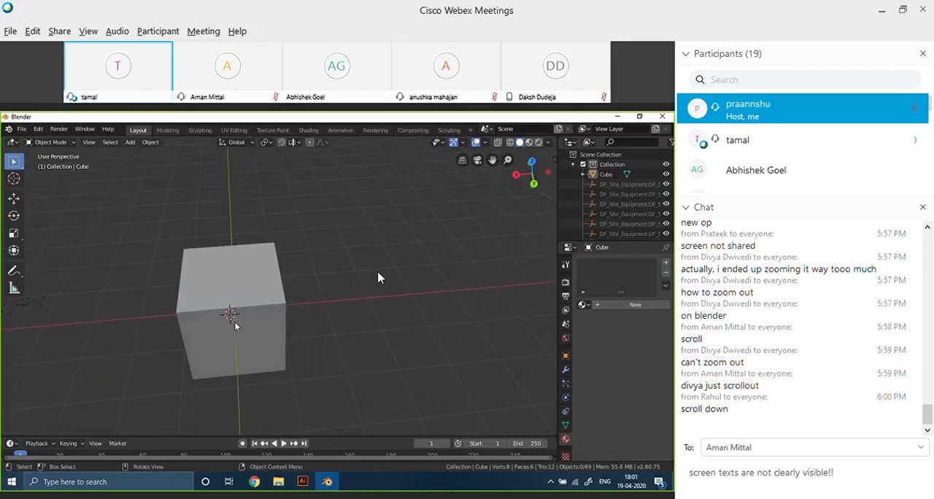
key(shift+a)
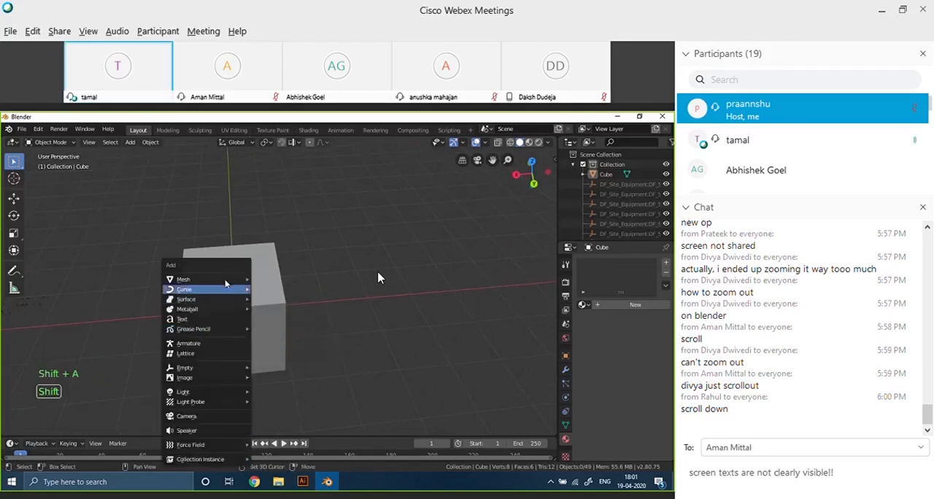
mouse_move(238, 281)
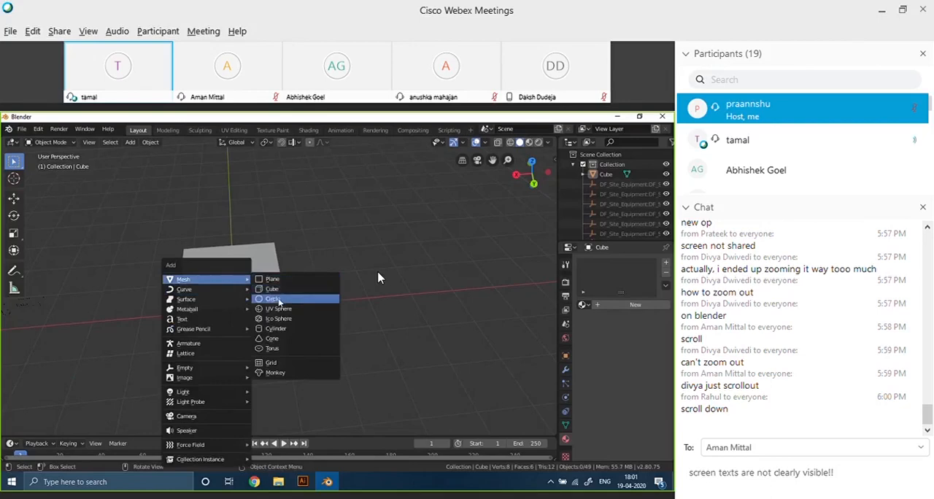
click(278, 291)
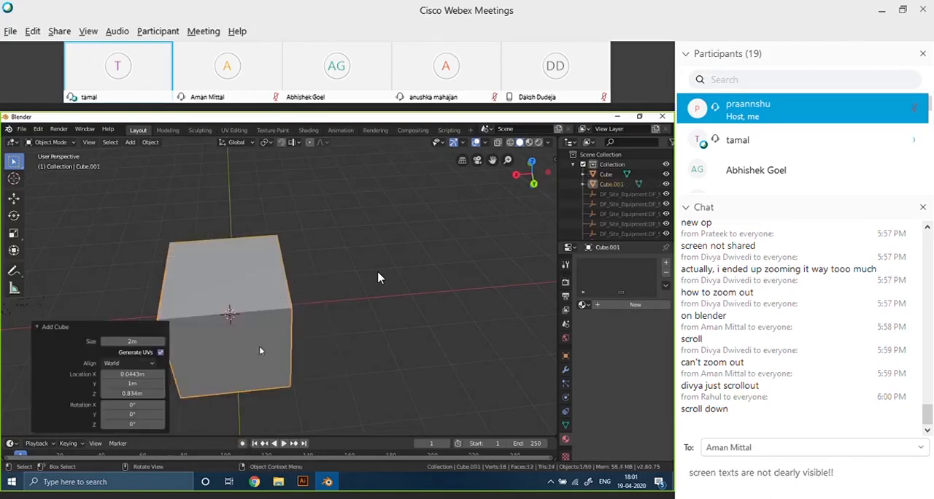
Place the 3D cursor in the empty space away from the cubes and add a mesh cylinder there.
scroll(250, 347, down, 9)
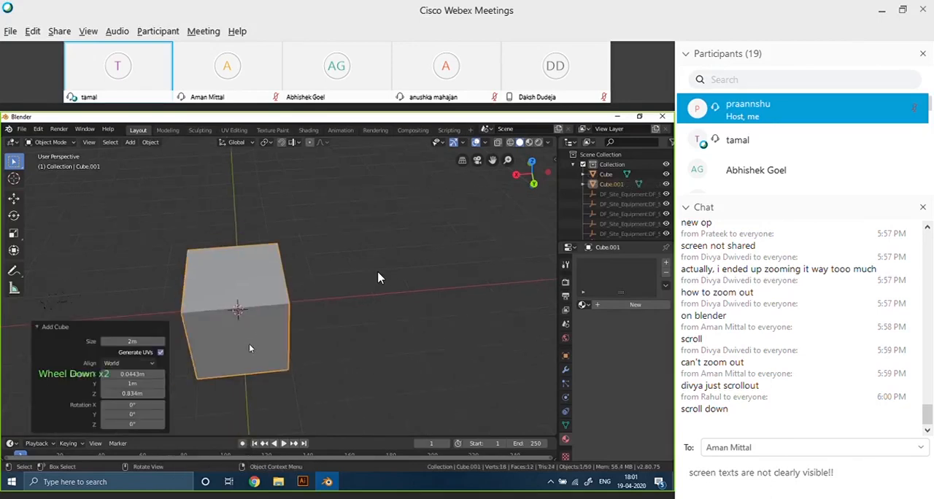
scroll(256, 297, up, 2)
scroll(257, 298, up, 3)
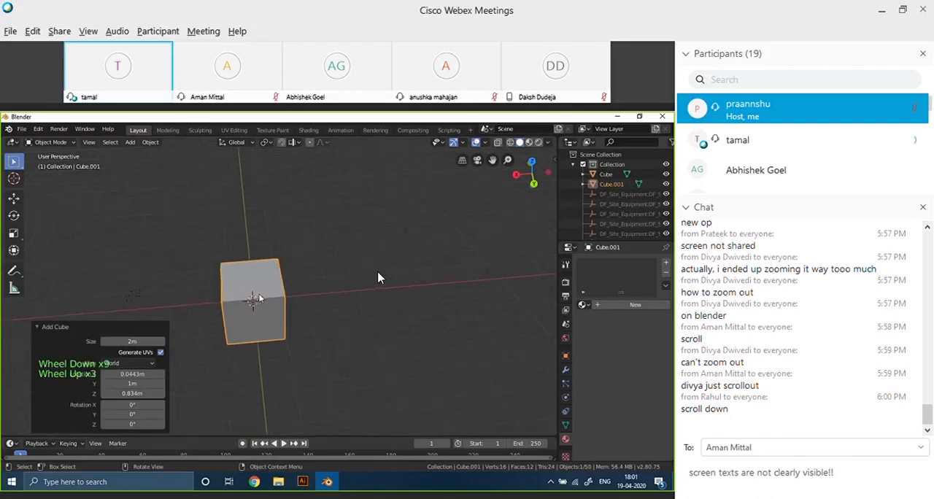
scroll(252, 302, down, 1)
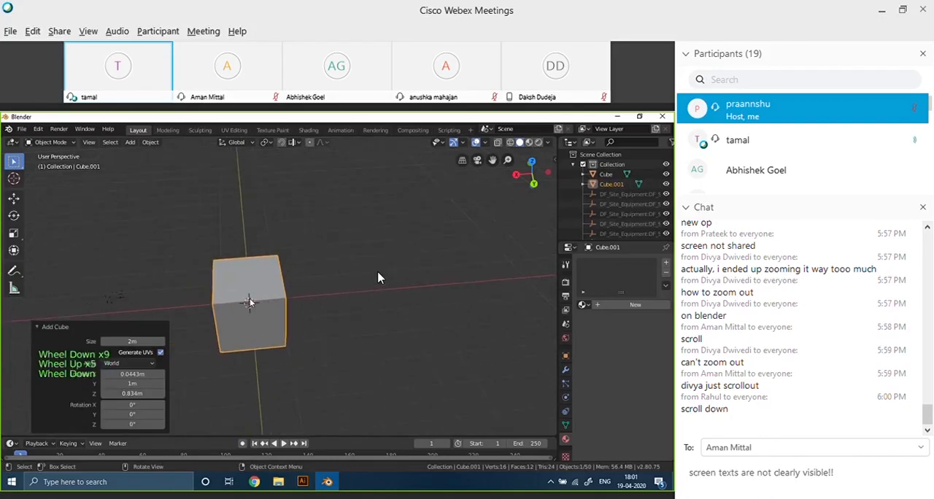
shift+right_click(415, 213)
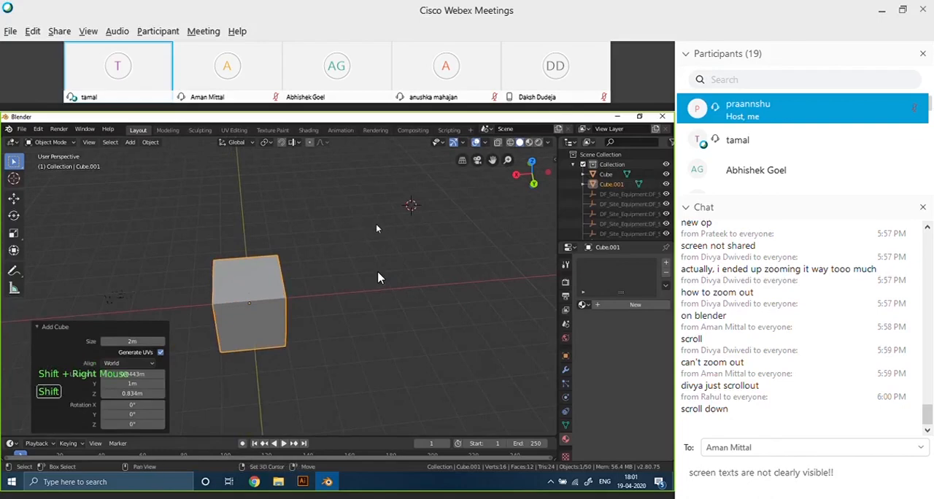
key(shift+a)
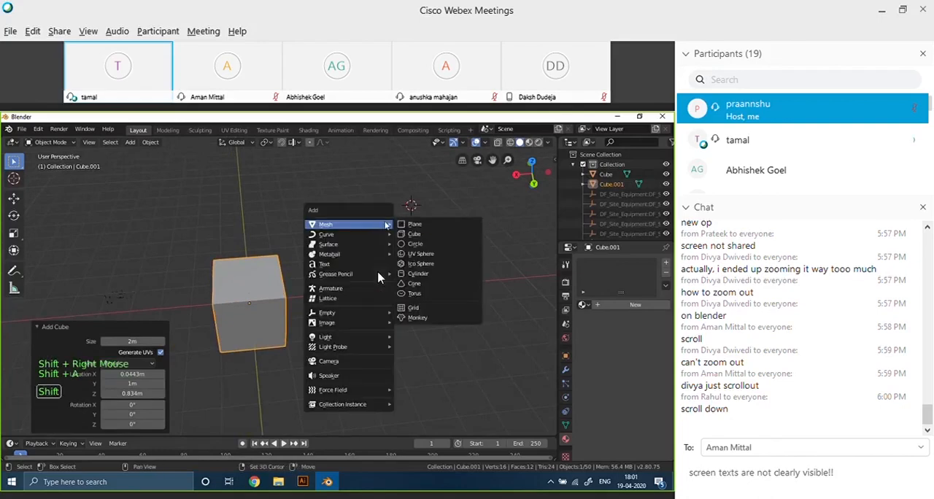
click(421, 274)
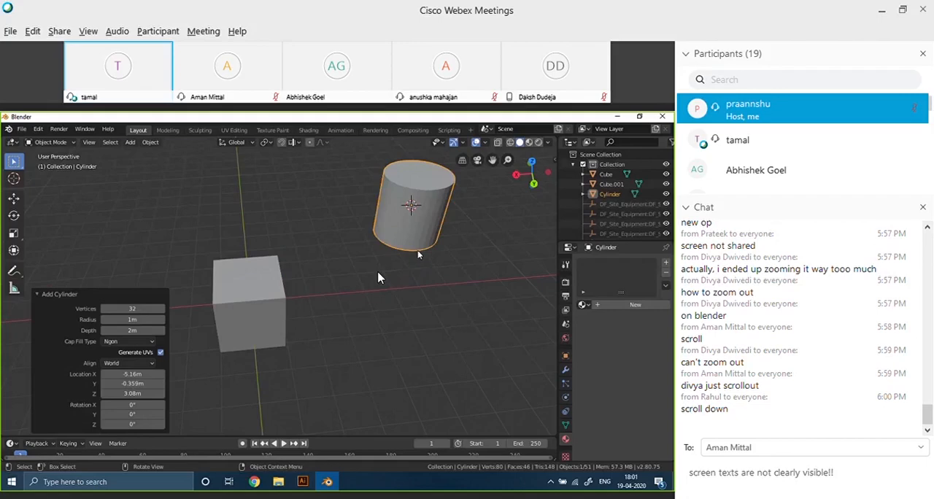
scroll(418, 253, up, 4)
scroll(416, 250, down, 6)
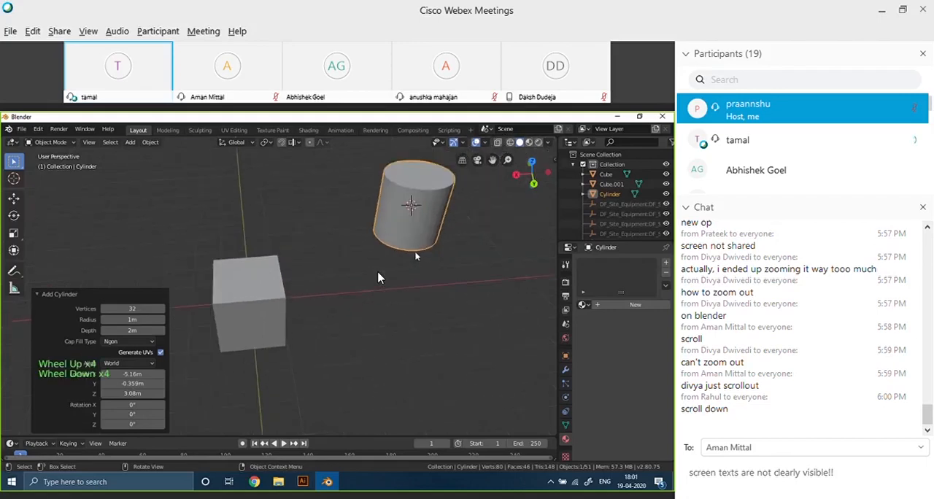
scroll(414, 254, up, 3)
scroll(412, 255, up, 1)
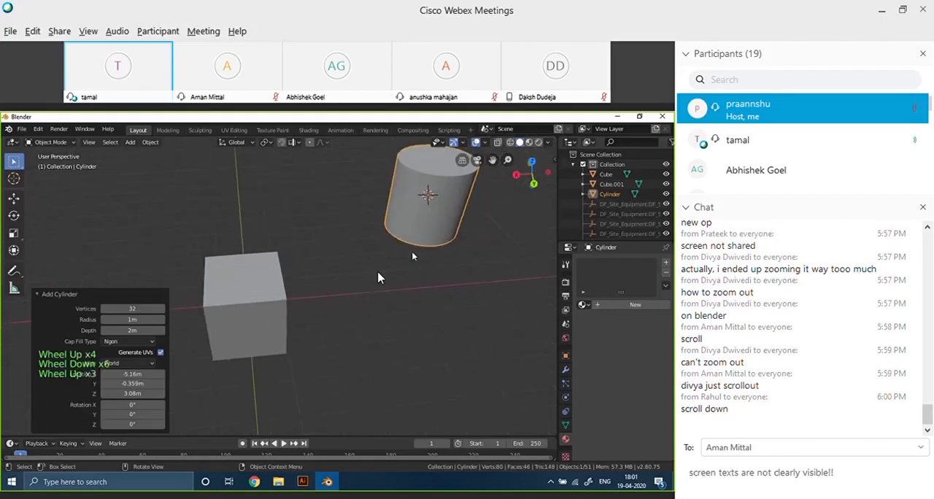
scroll(380, 271, down, 5)
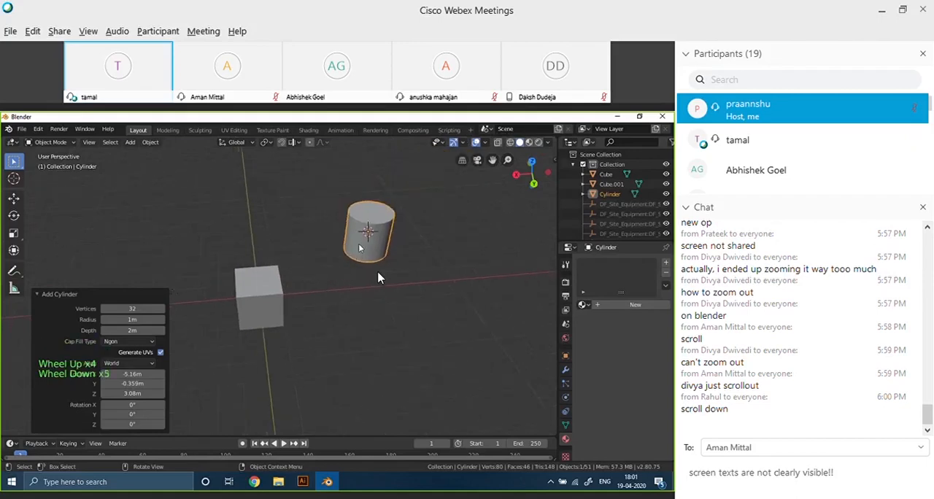
scroll(360, 246, up, 2)
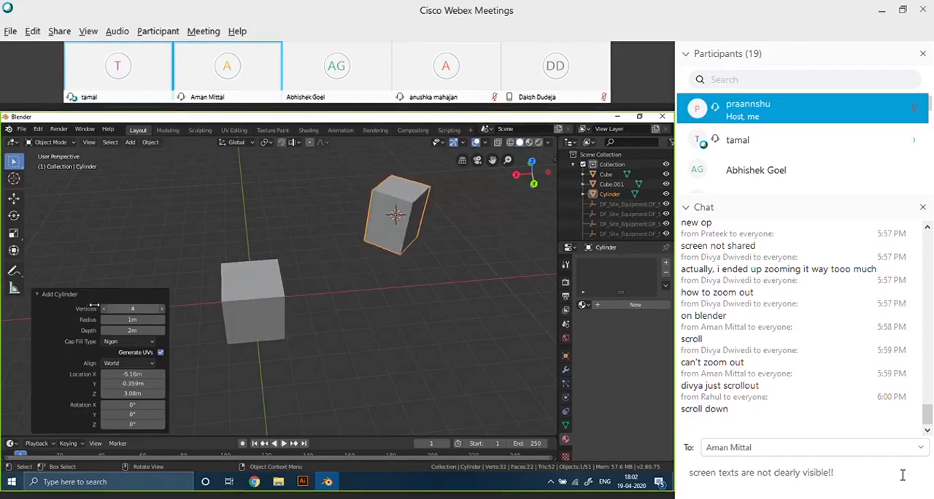
Delete the unsent message about unclear screen text from the chat message box.
triple_click(708, 480)
key(BackSpace)
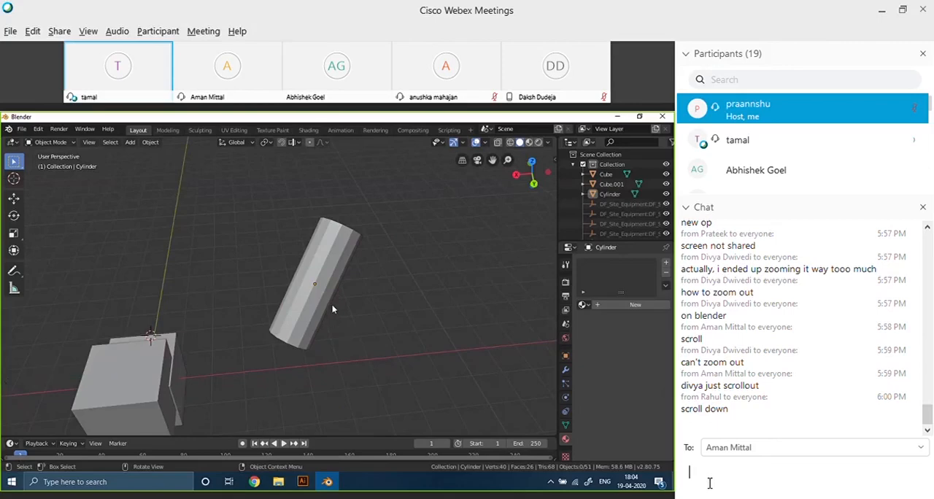
Select the tall faceted cylinder and scale it up uniformly by a factor of about 1.59.
scroll(335, 312, up, 3)
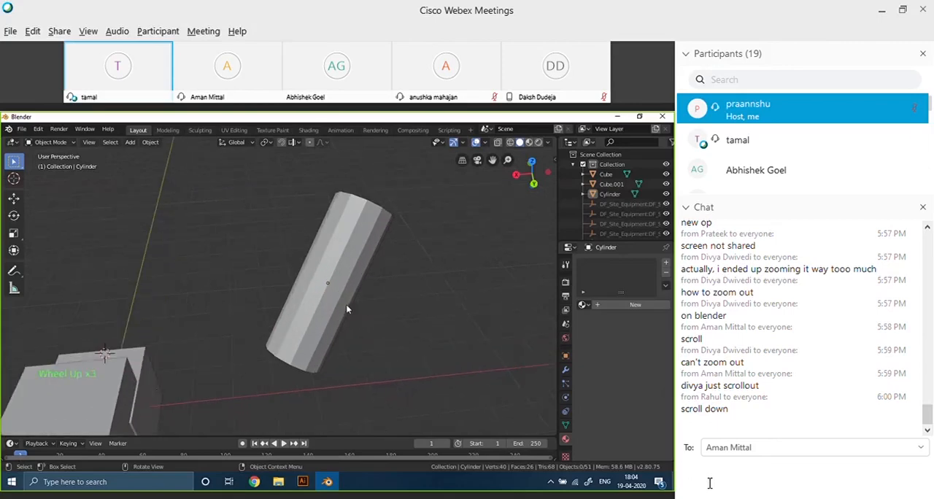
key(s)
click(334, 274)
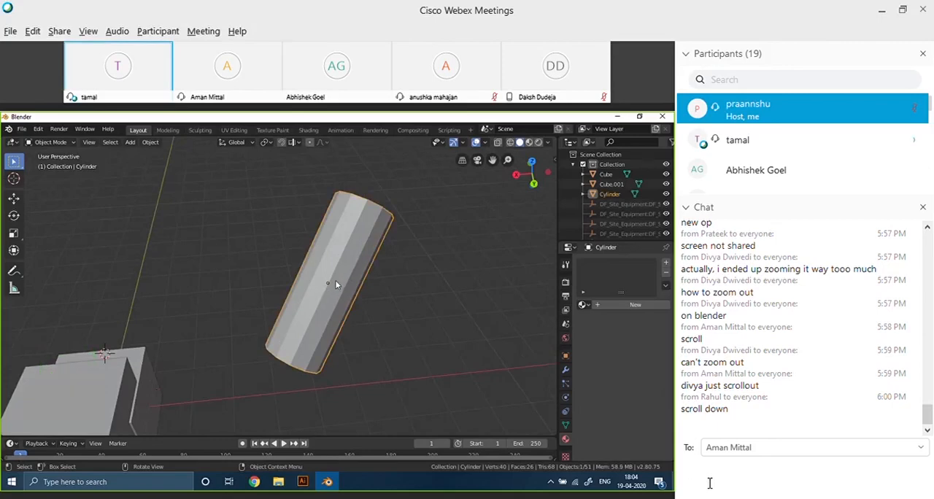
key(s)
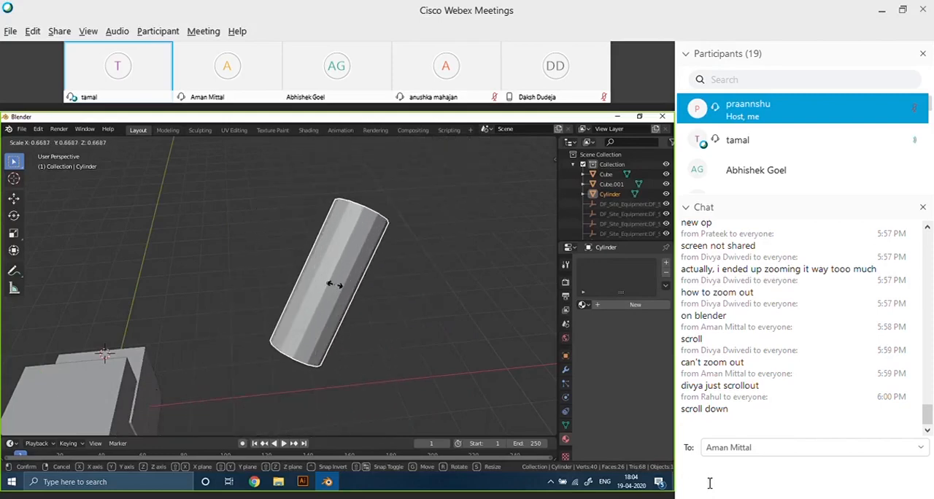
click(340, 285)
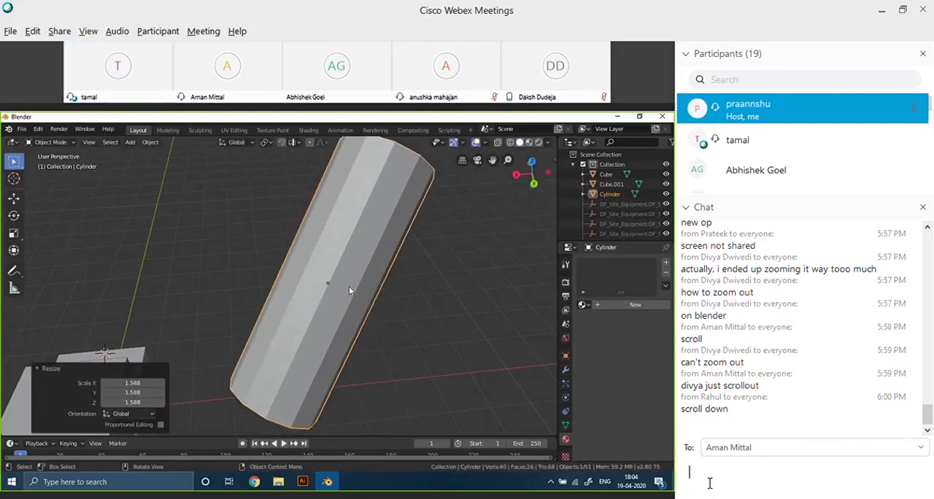
scroll(356, 285, down, 3)
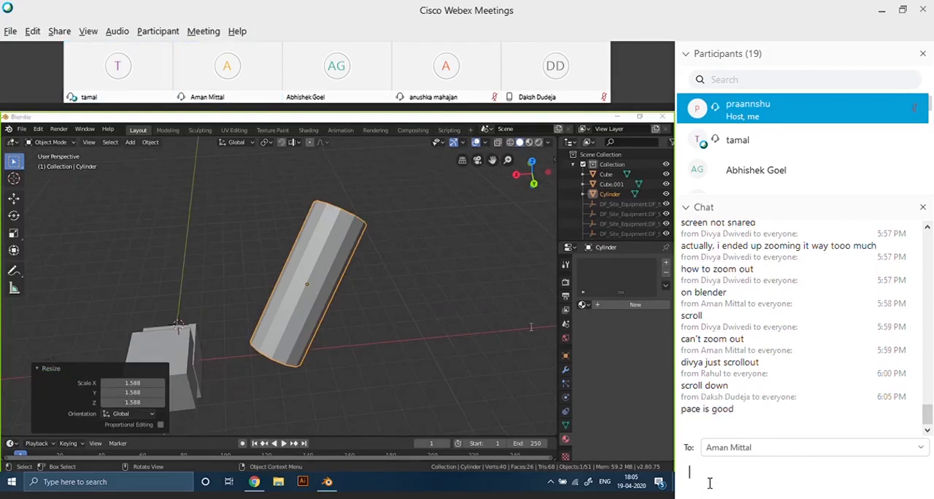
click(709, 483)
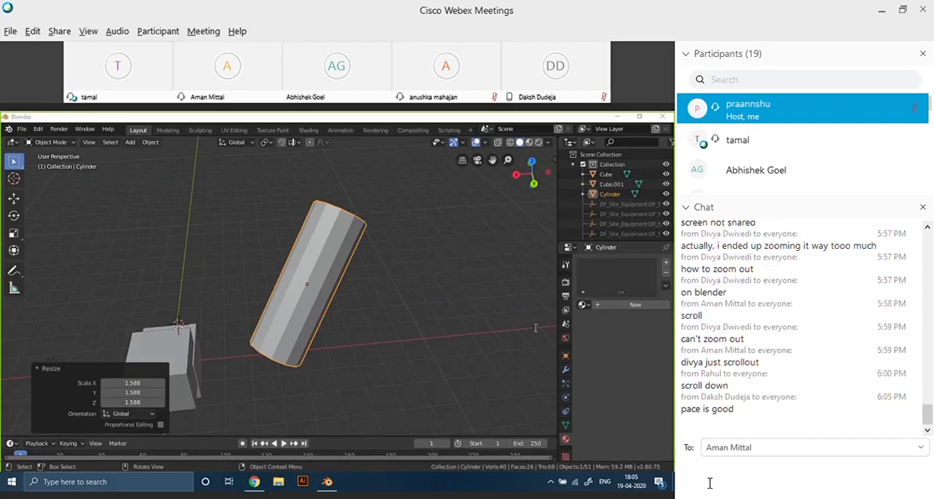
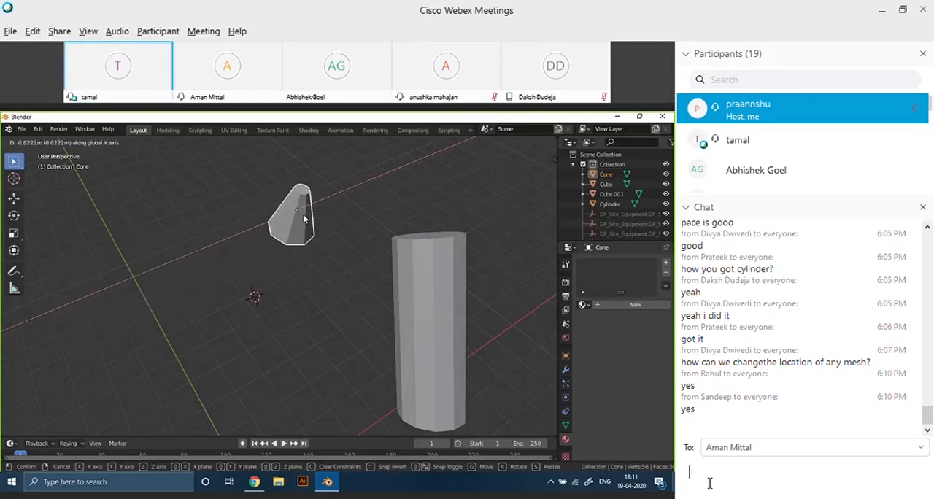
Move the cone about 0.888 m along the global X axis and deselect it.
drag(246, 232, 214, 242)
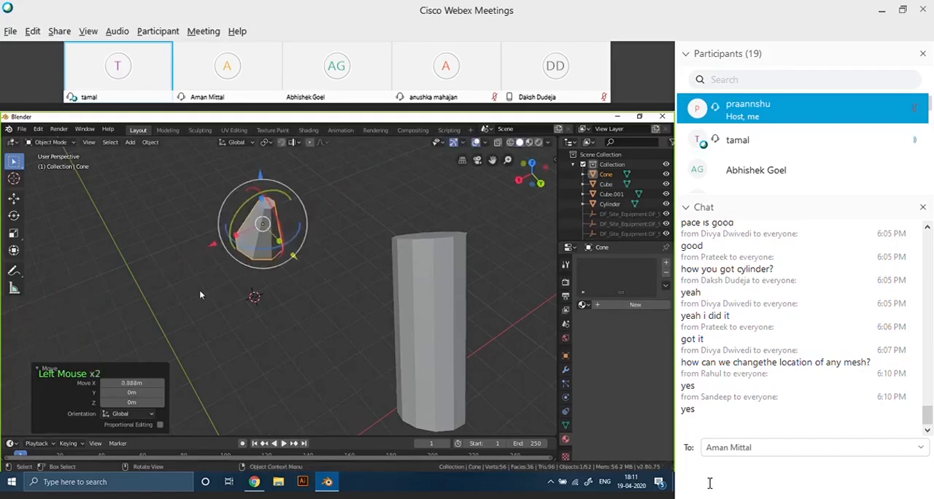
click(199, 289)
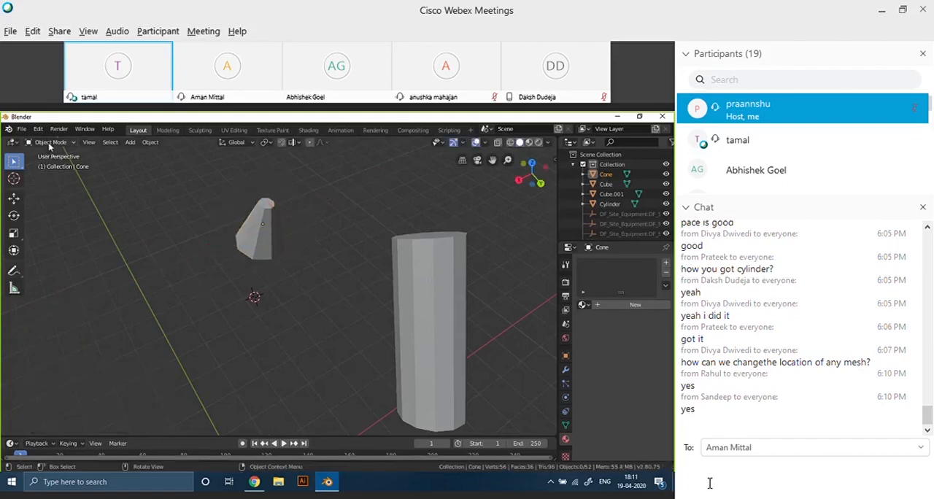
Select the cylinder, the cone and the cube in turn, switching the cube into Edit Mode and back to Object Mode.
scroll(180, 269, down, 10)
click(281, 367)
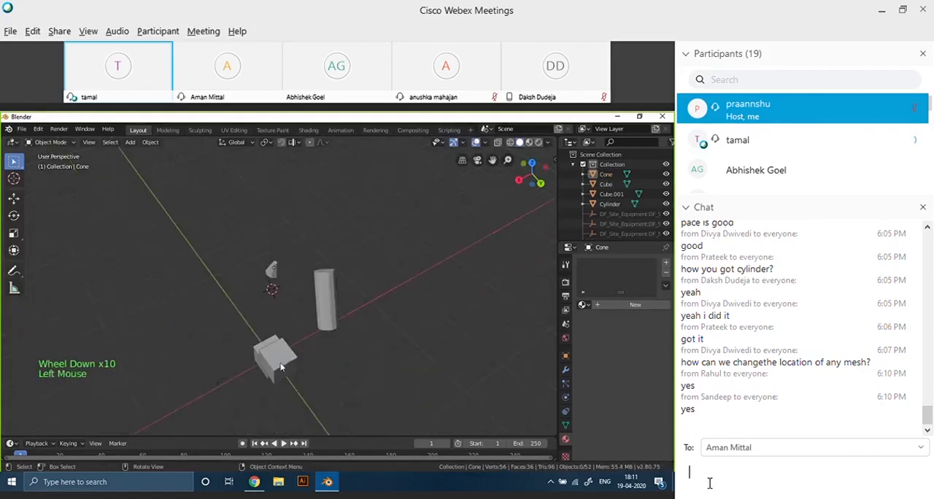
click(334, 295)
click(264, 277)
drag(267, 277, 270, 278)
click(271, 356)
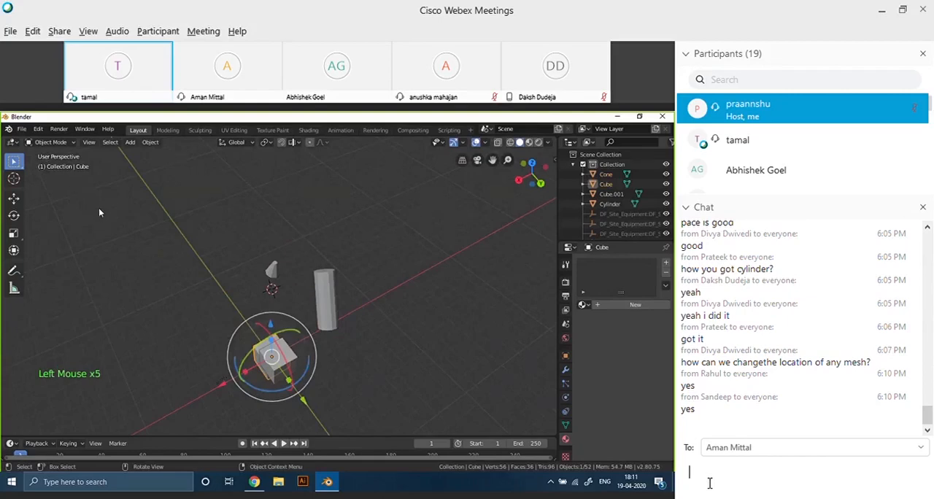
key(Tab)
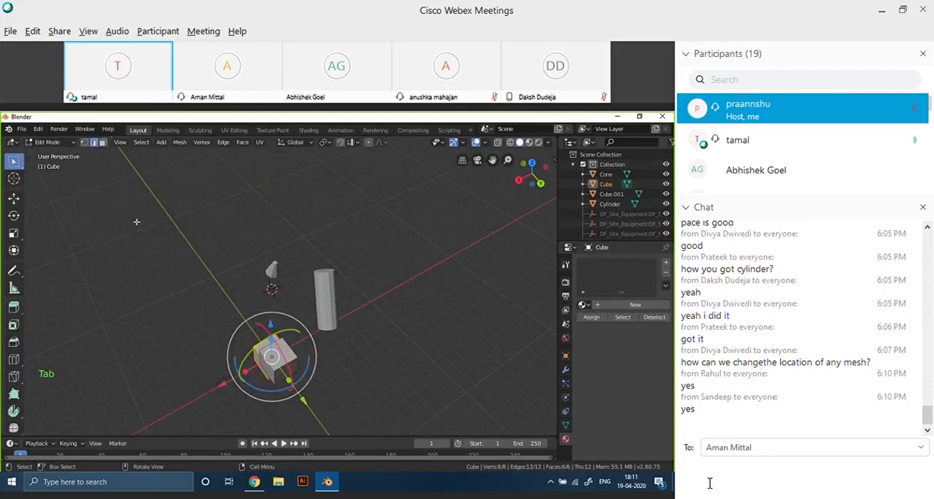
scroll(245, 302, up, 4)
scroll(244, 302, down, 2)
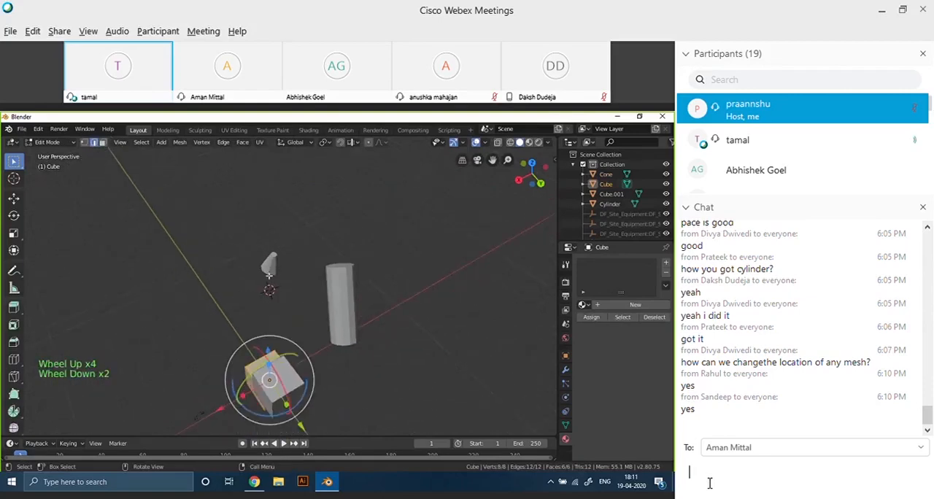
key(Tab)
Select the cylinder and hide the Move, Rotate and Scale object gizmos in the viewport.
click(274, 271)
scroll(410, 313, up, 4)
click(387, 315)
click(385, 315)
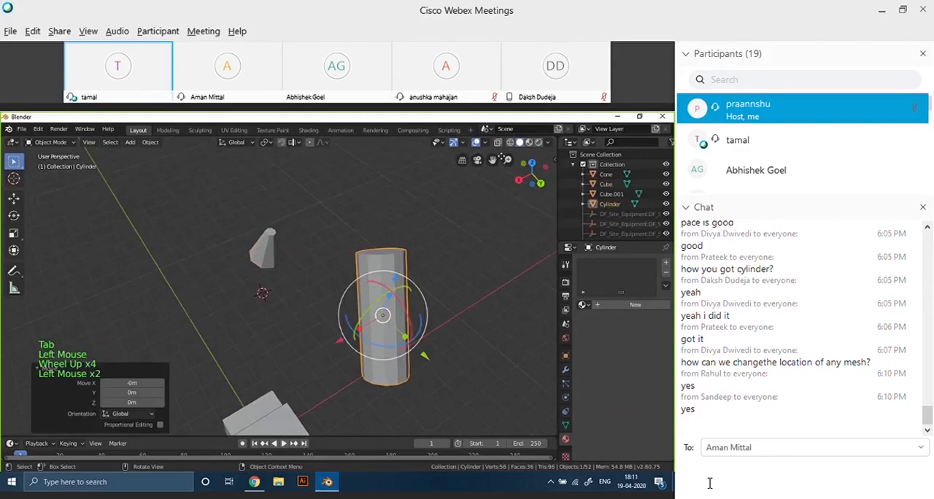
click(464, 143)
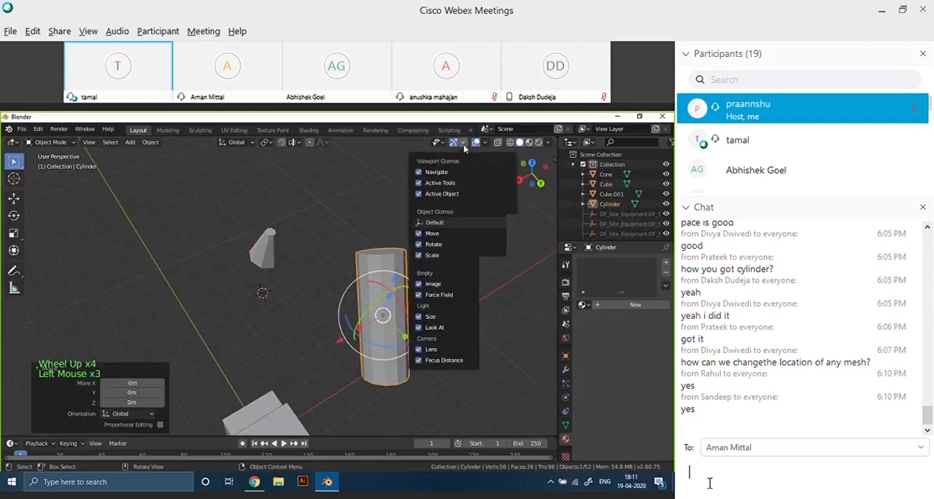
click(425, 235)
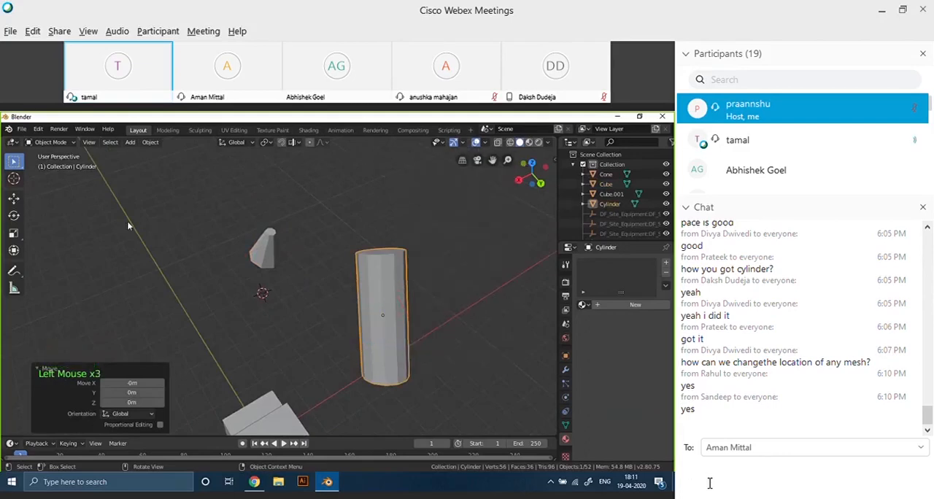
Switch the selected cylinder from Object Mode to Edit Mode.
scroll(361, 329, up, 3)
middle_drag(444, 326, 252, 367)
scroll(296, 285, up, 9)
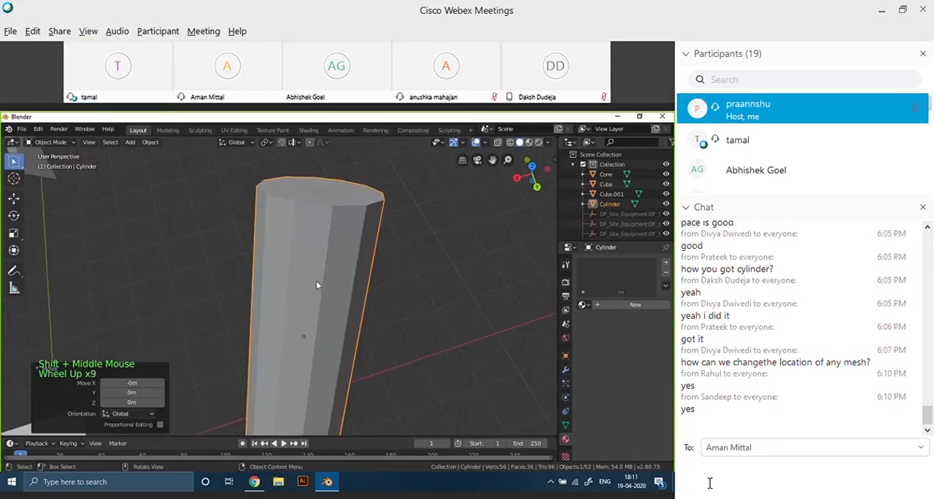
scroll(292, 284, down, 4)
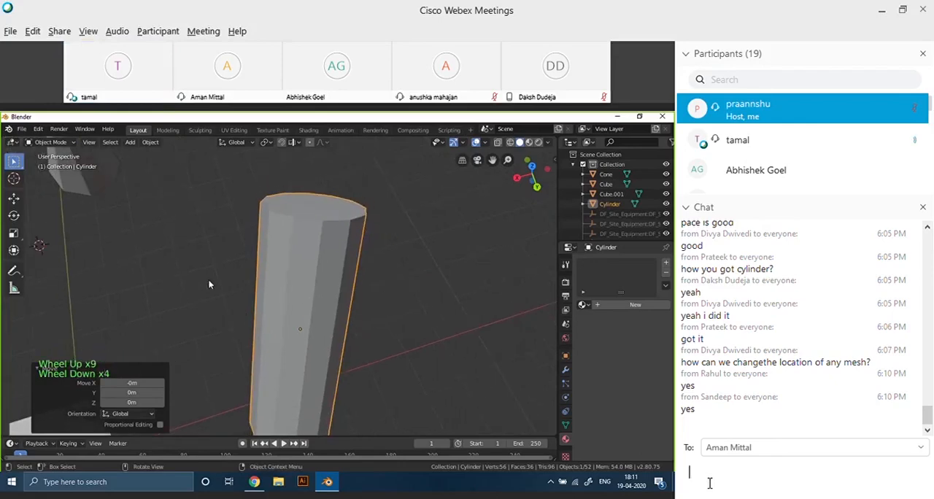
key(Tab)
key(Tab)
click(66, 144)
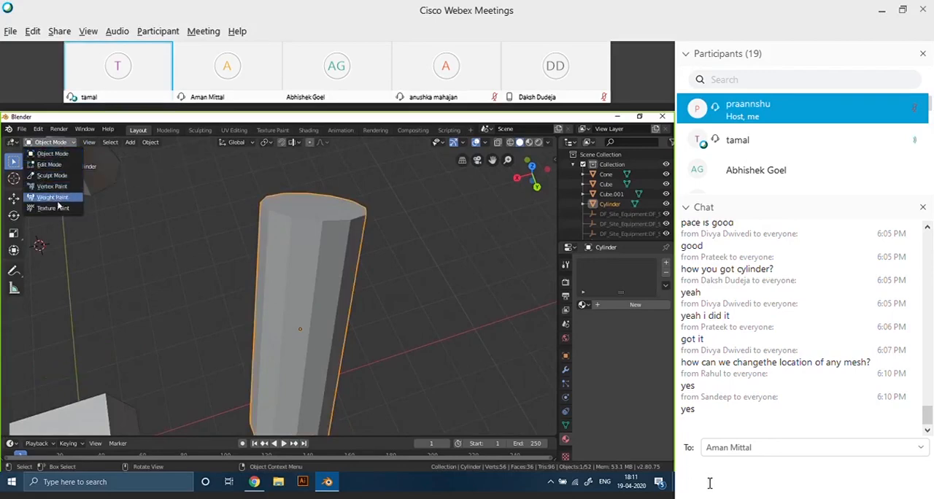
click(51, 164)
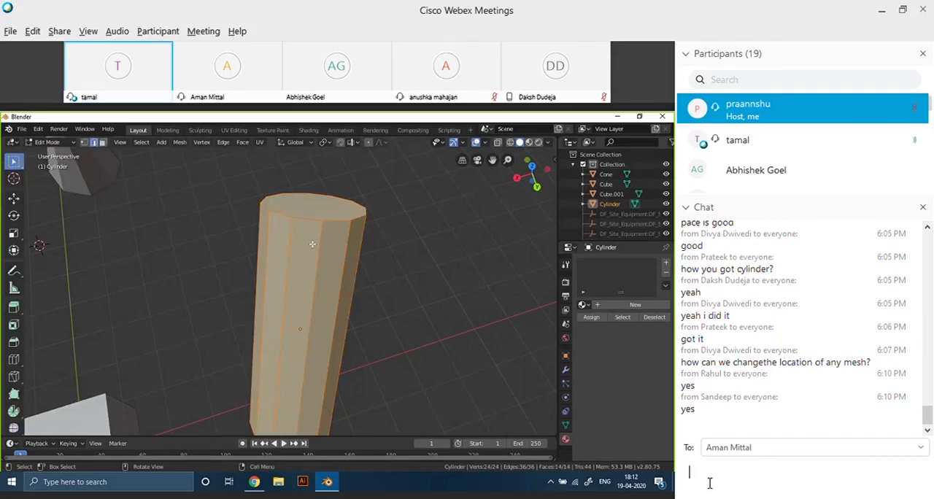
Select an edge on the cylinder's side just below its top cap.
scroll(306, 240, up, 9)
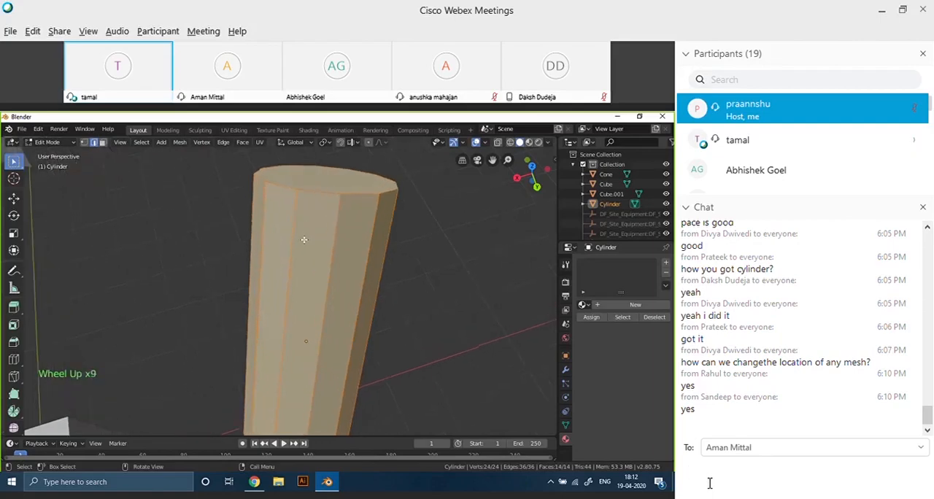
middle_drag(304, 239, 312, 257)
scroll(314, 262, up, 2)
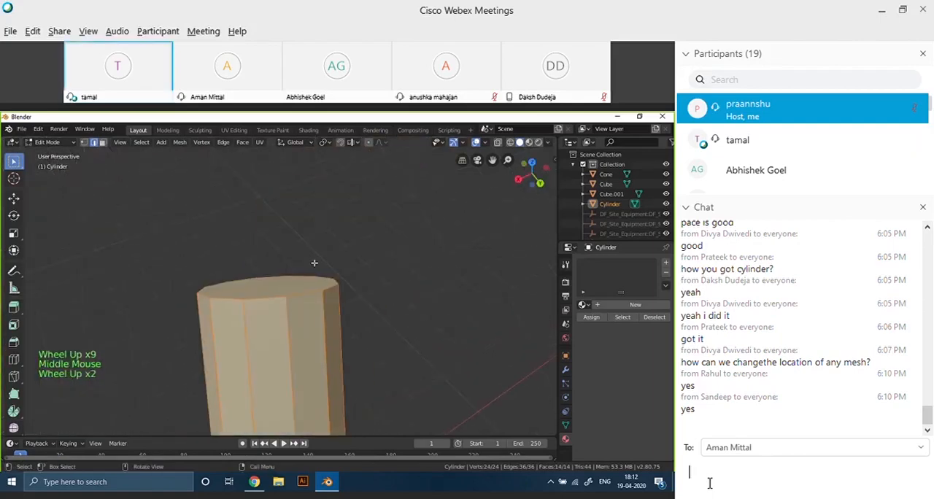
scroll(292, 312, up, 19)
scroll(293, 336, down, 8)
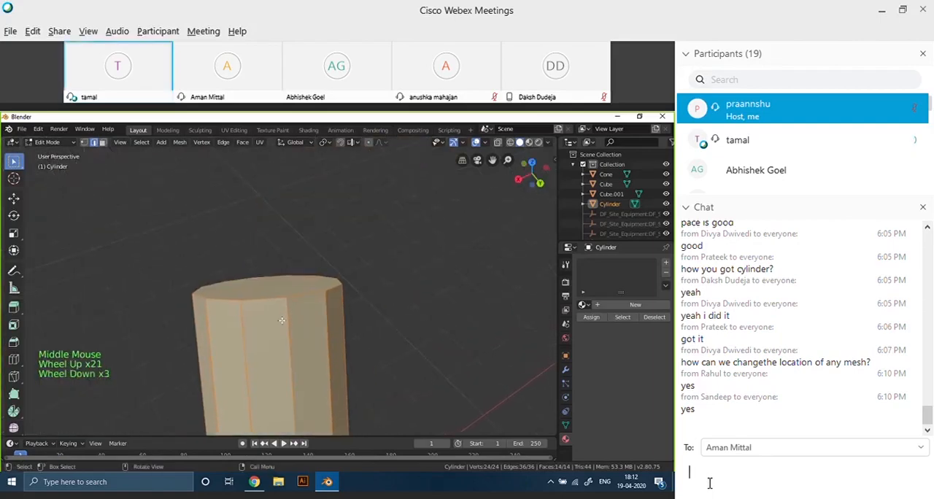
scroll(289, 348, down, 2)
click(262, 332)
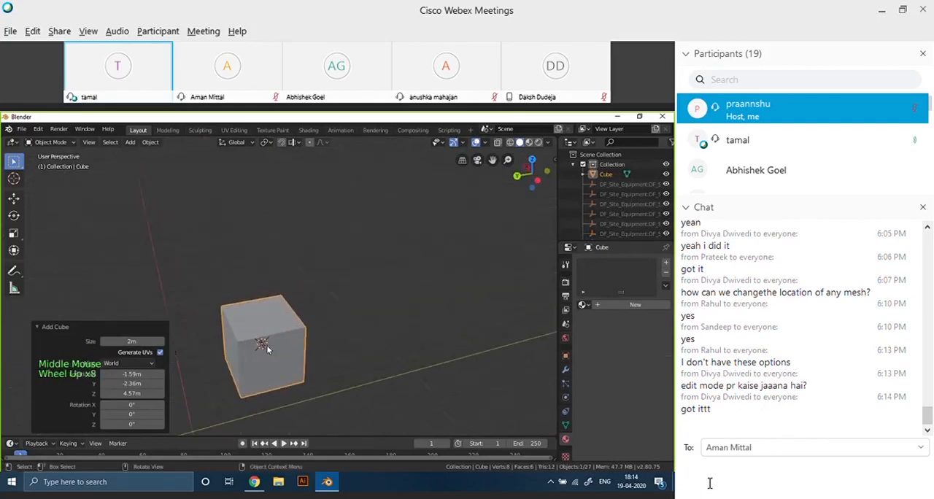
Show the Move, Rotate and Scale object gizmos on the selected 2 m cube.
scroll(267, 328, down, 4)
scroll(267, 320, up, 2)
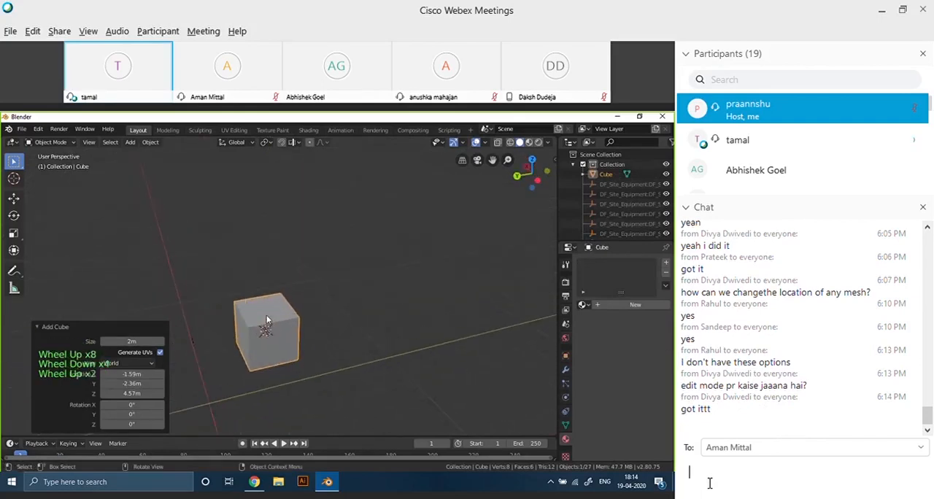
click(270, 311)
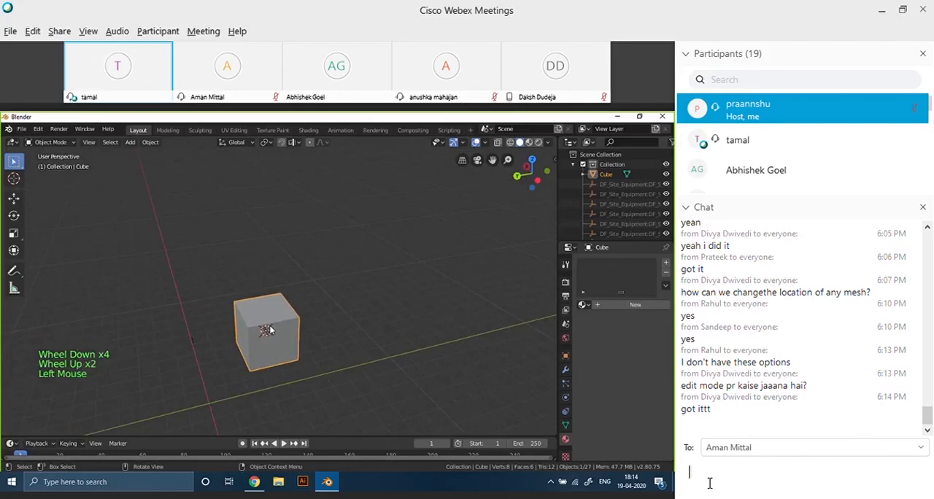
scroll(275, 328, down, 4)
scroll(320, 297, up, 4)
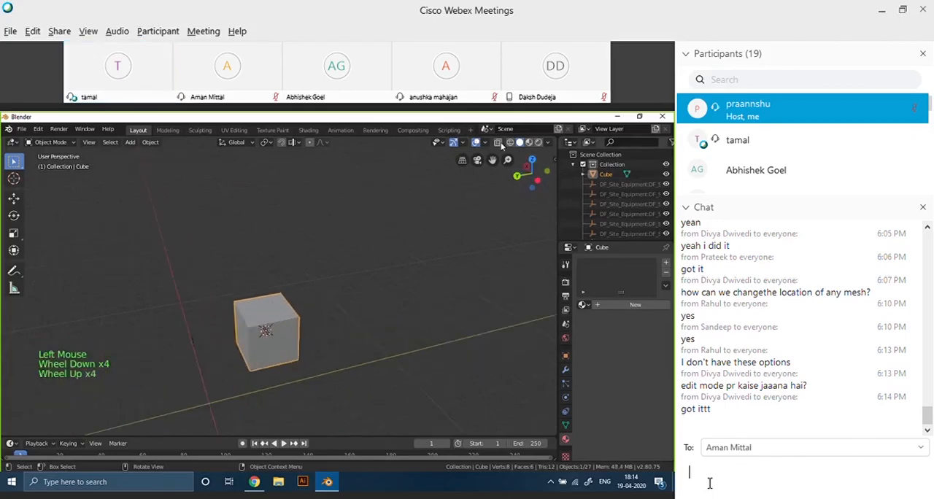
click(460, 142)
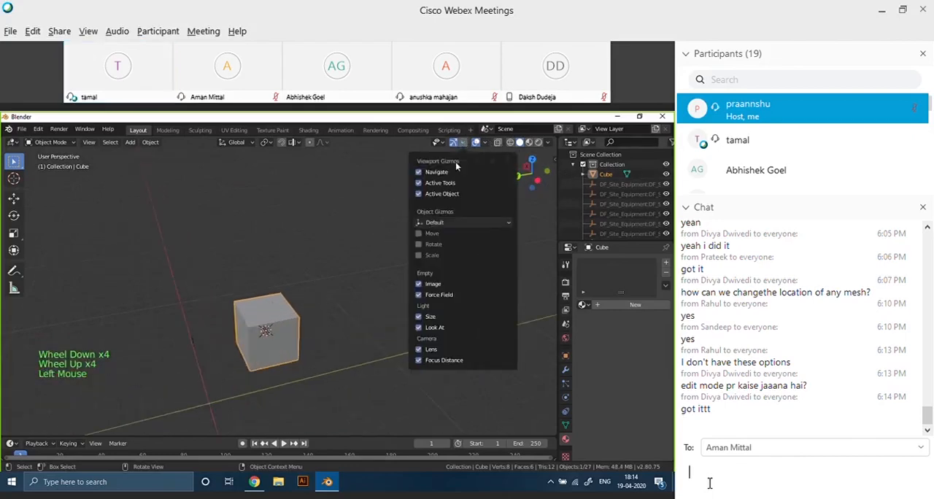
click(419, 243)
click(323, 290)
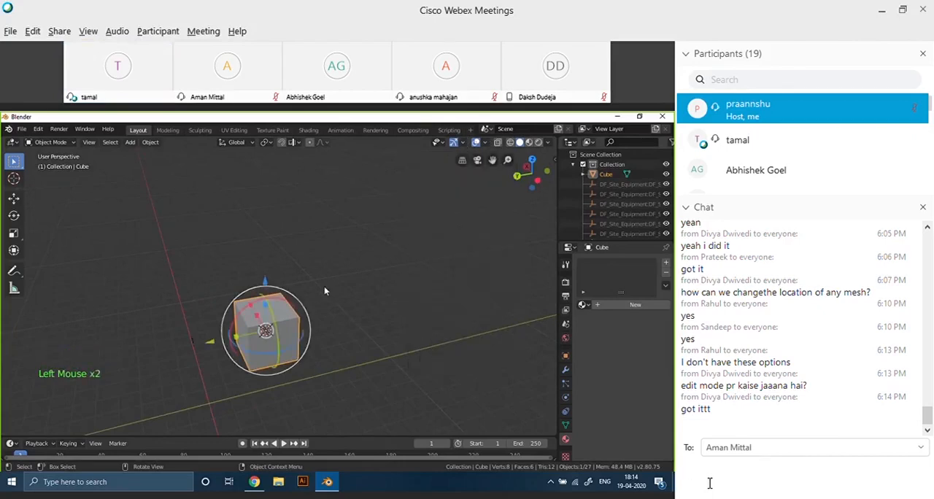
Stretch the cube along the Z axis into a tall column with the scale gizmo, and deselect it.
click(265, 307)
drag(266, 310, 258, 178)
click(342, 319)
scroll(343, 318, down, 2)
mouse_move(294, 330)
middle_down()
mouse_move(377, 295)
mouse_move(299, 329)
middle_up()
scroll(301, 329, down, 2)
scroll(299, 332, down, 1)
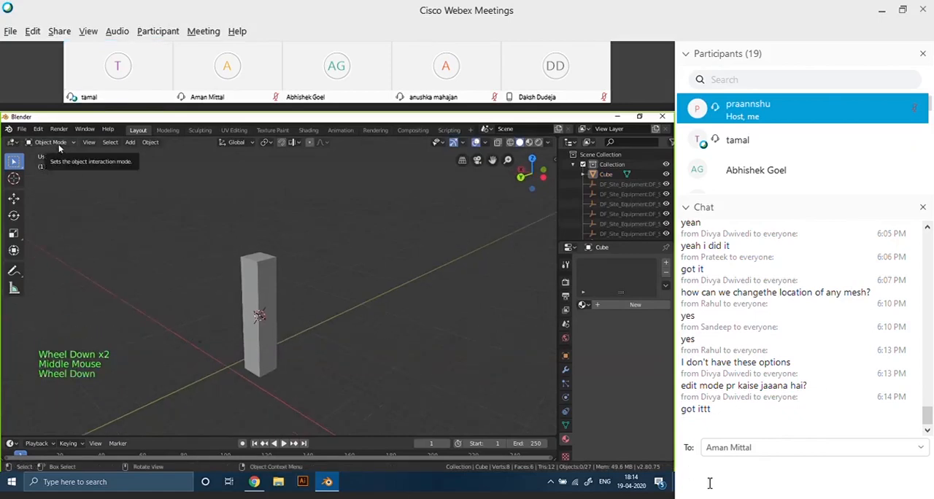
Select the tall column and switch it to Edit Mode.
scroll(61, 183, up, 5)
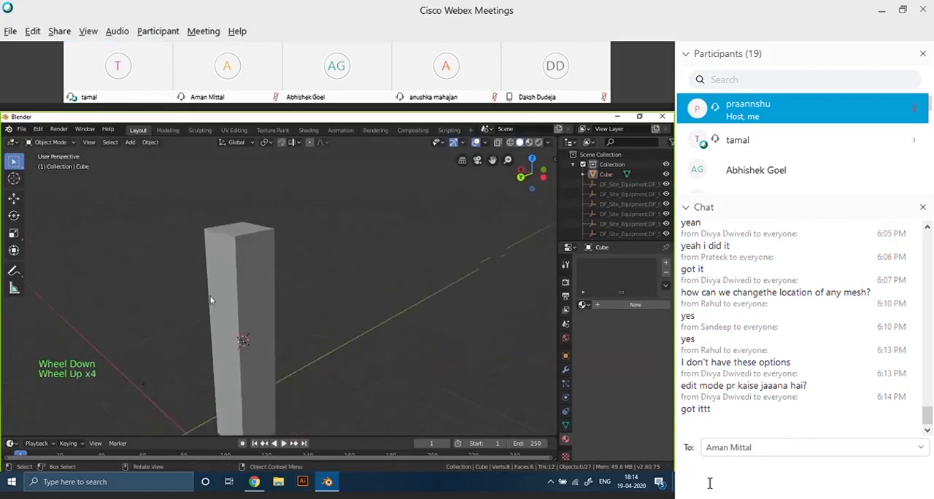
click(53, 144)
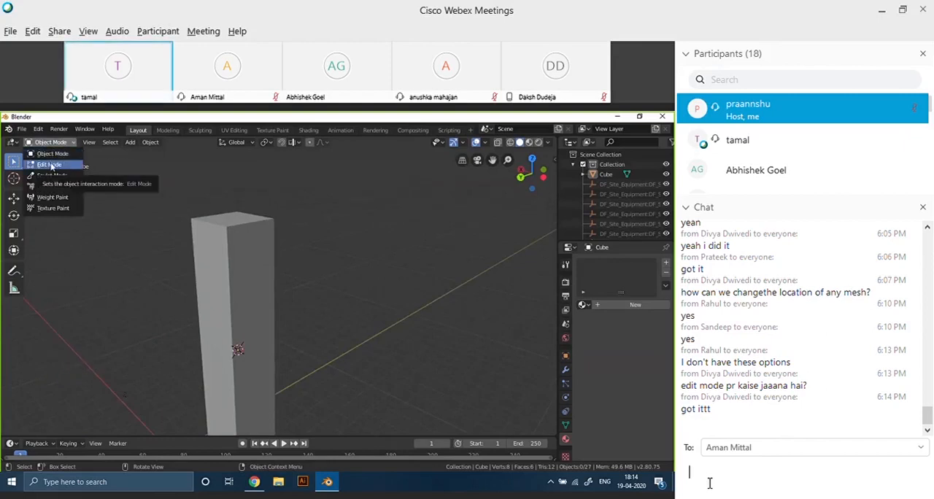
drag(142, 191, 297, 306)
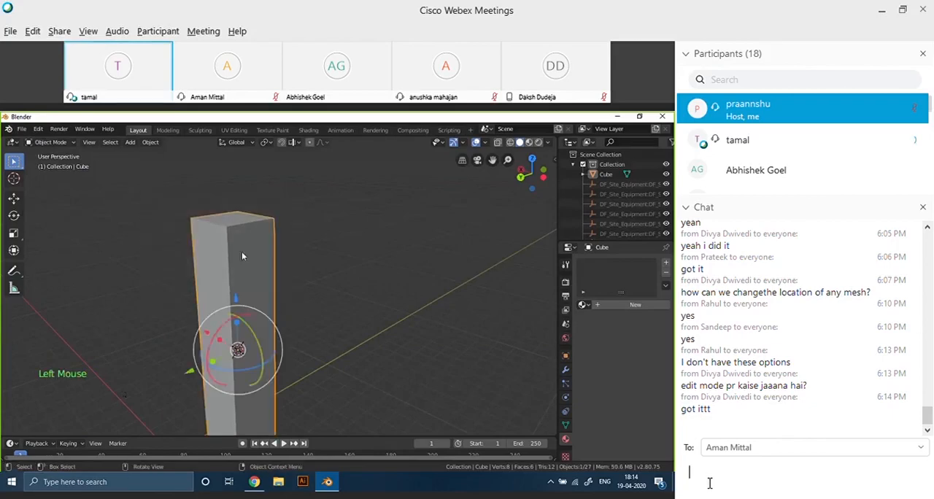
click(51, 142)
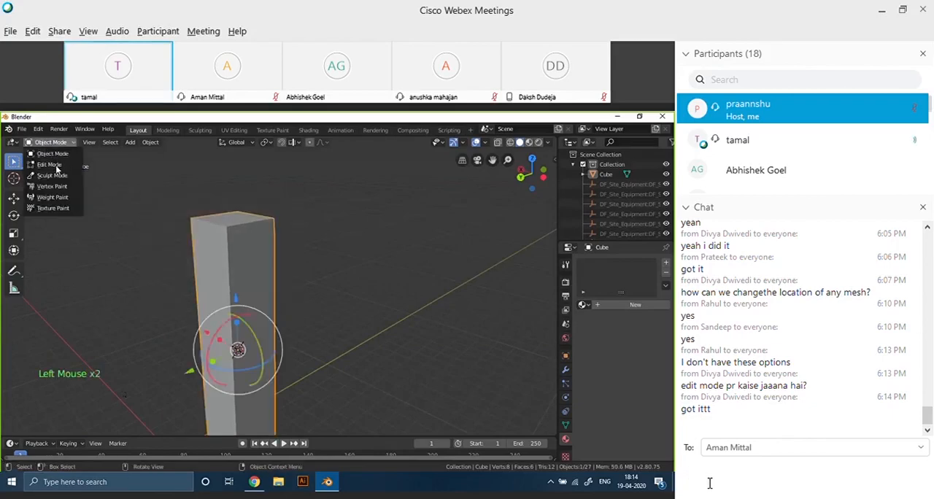
click(50, 164)
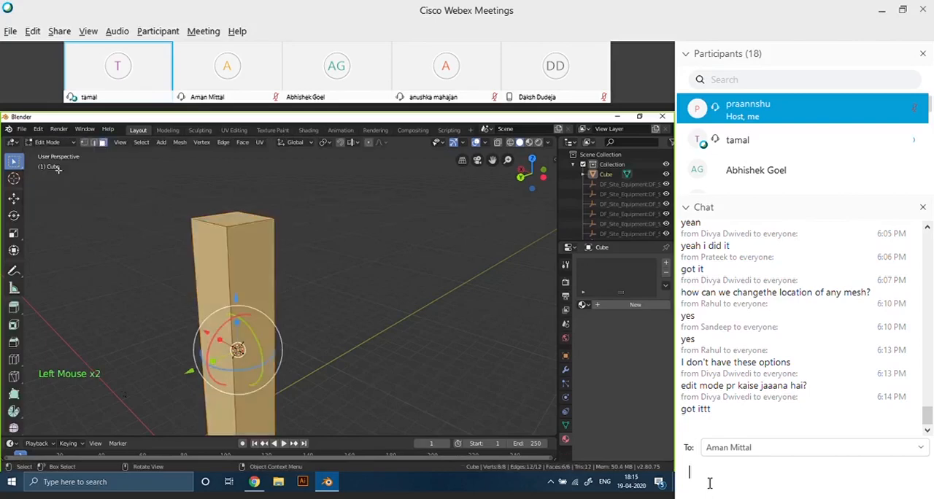
Deselect all of the column's mesh geometry in Edit Mode, leaving face selection active.
scroll(198, 295, up, 3)
scroll(198, 295, down, 2)
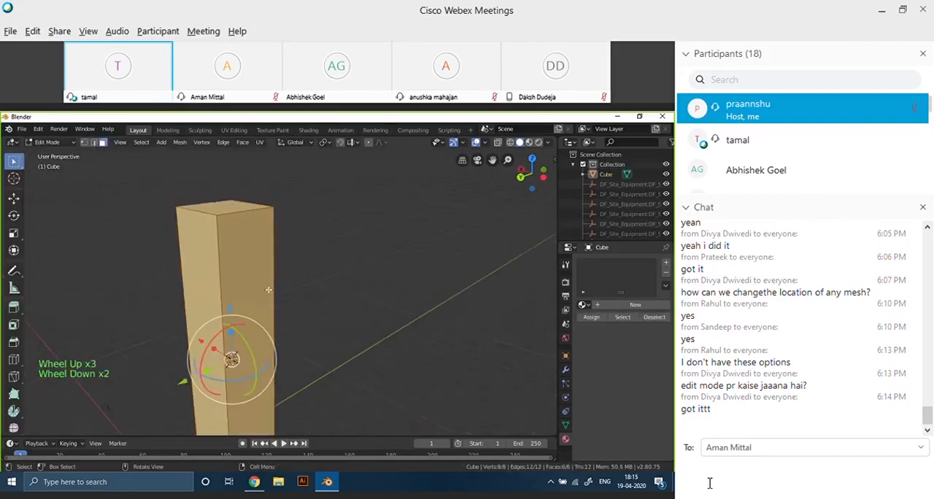
click(306, 281)
scroll(184, 279, up, 3)
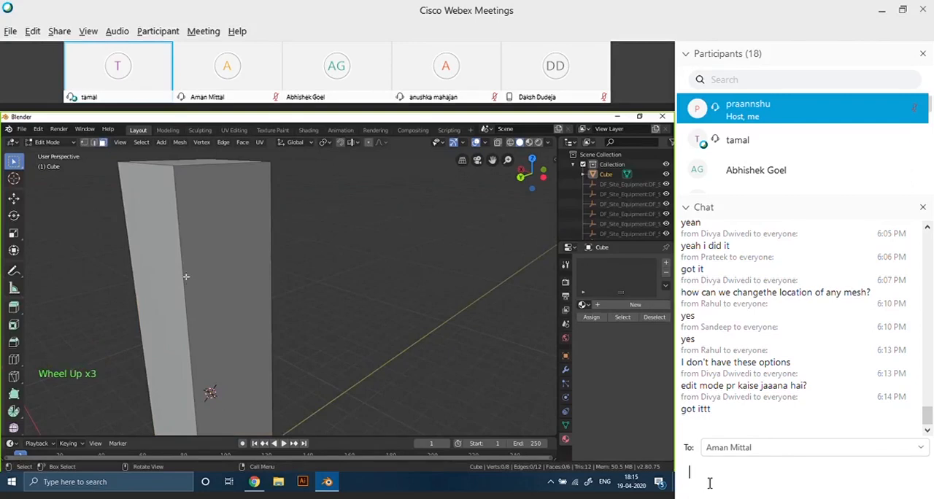
scroll(191, 291, down, 4)
scroll(194, 306, up, 3)
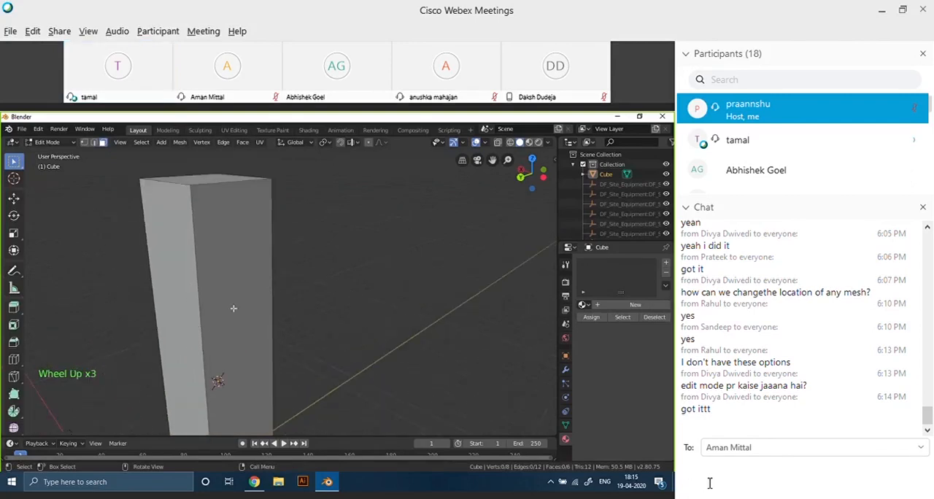
scroll(229, 315, down, 3)
scroll(231, 318, up, 2)
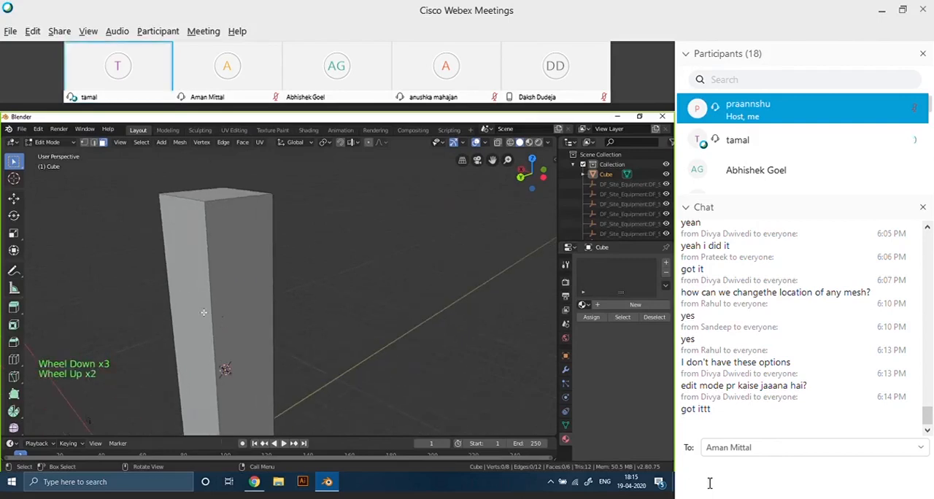
key(ctrl)
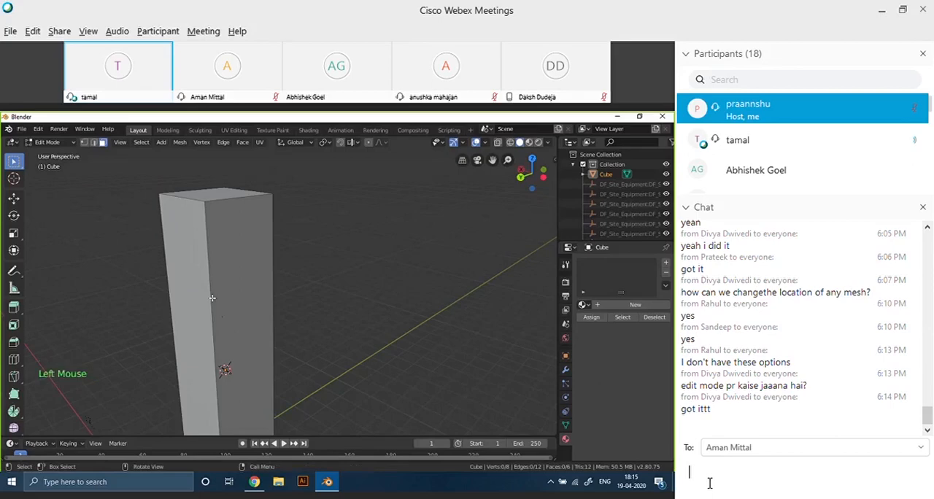
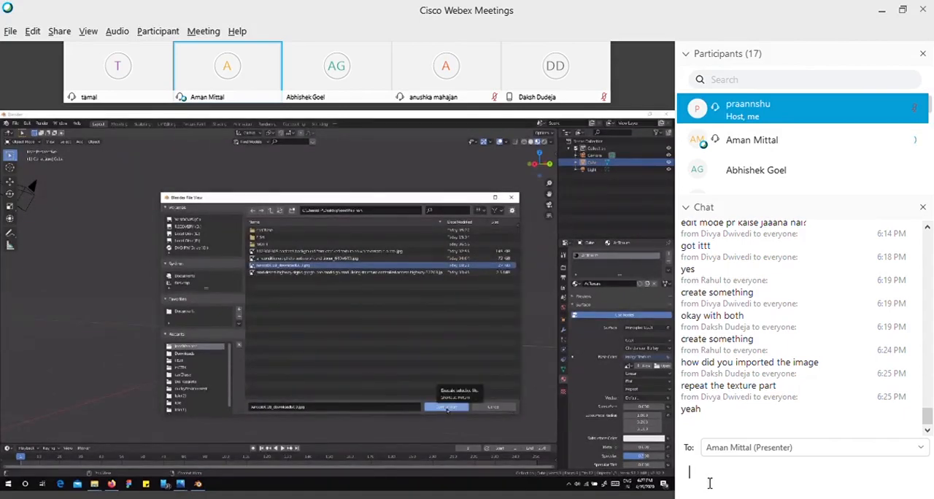
click(709, 483)
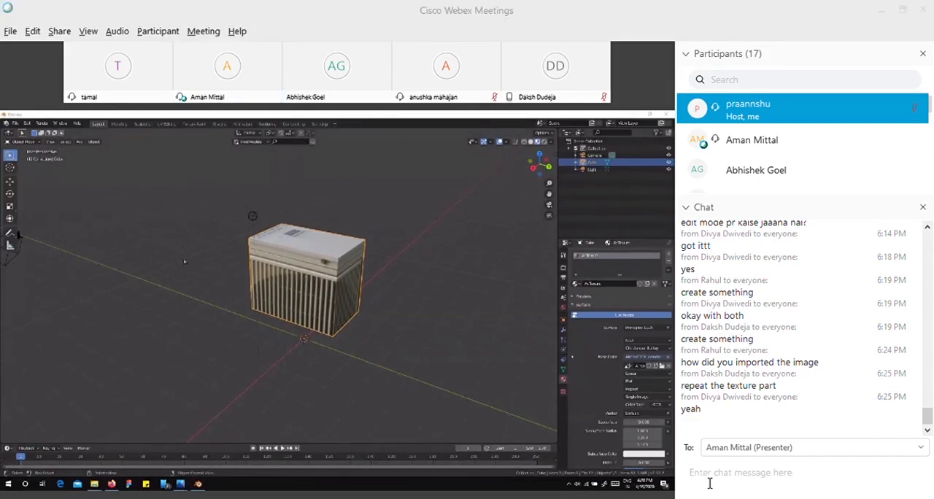
click(709, 483)
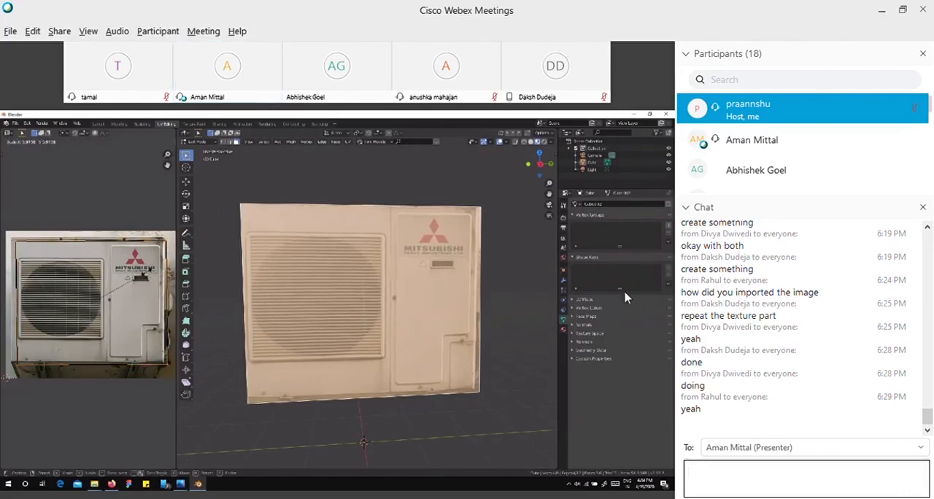
Collapse the chat to view the full participant list, and expand the chat again.
click(687, 209)
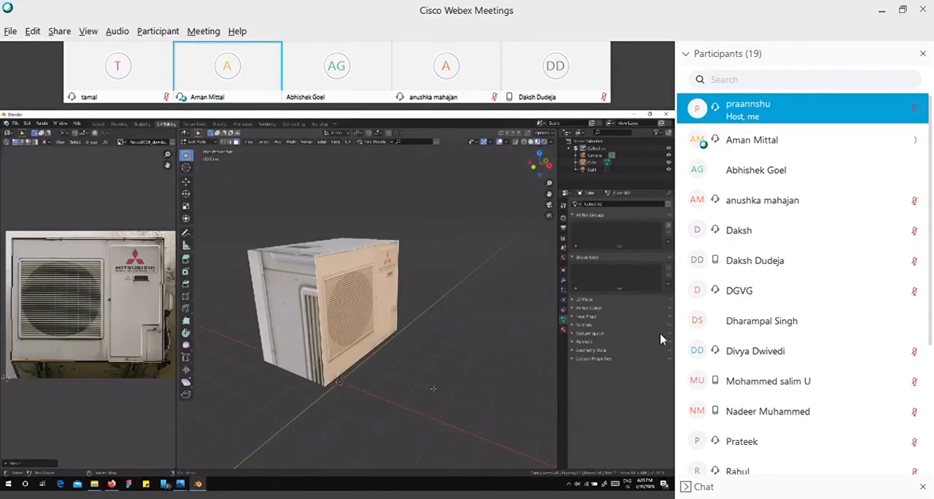
click(690, 489)
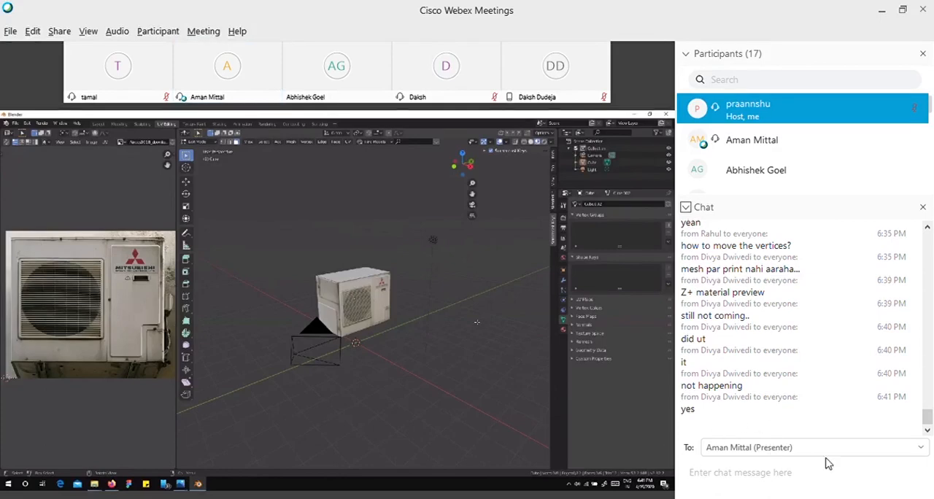
Set the chat message recipient to Everyone.
click(920, 451)
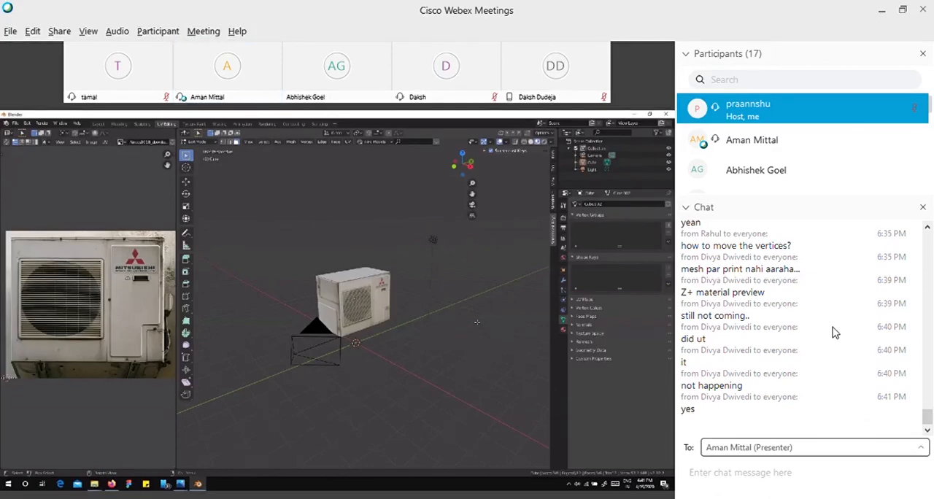
click(822, 307)
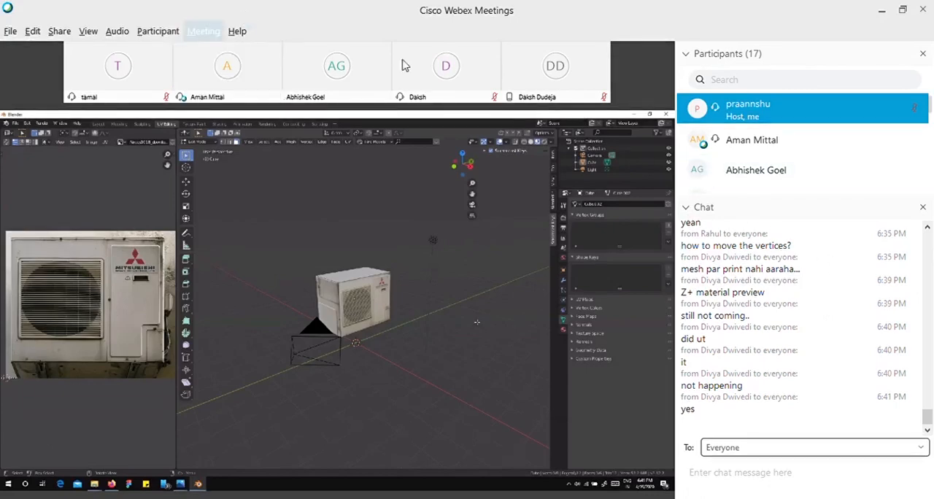
Select the seventh participant in the fully expanded participant list, and reopen the chat to read the messages.
click(687, 211)
click(687, 211)
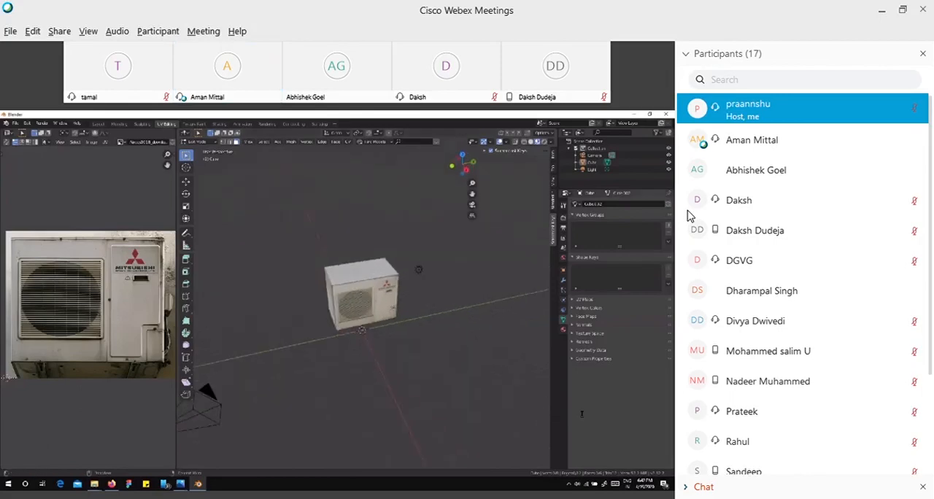
click(770, 302)
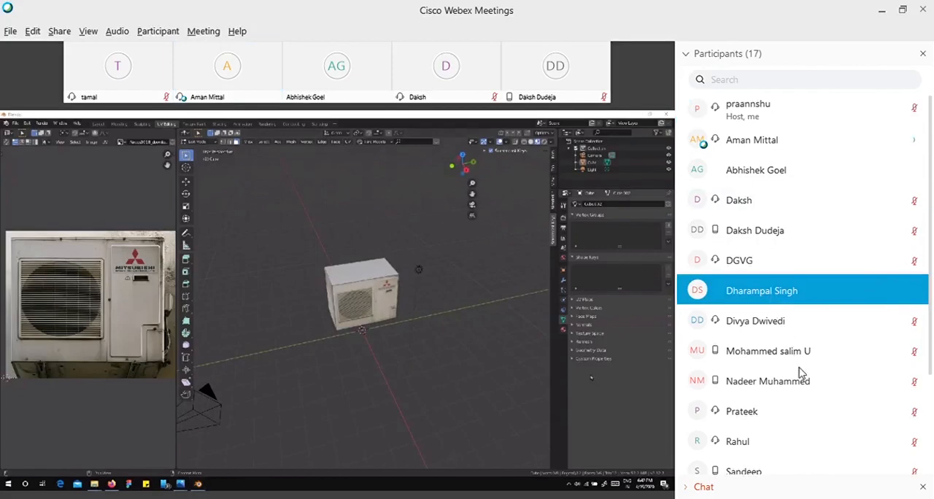
click(609, 288)
click(722, 287)
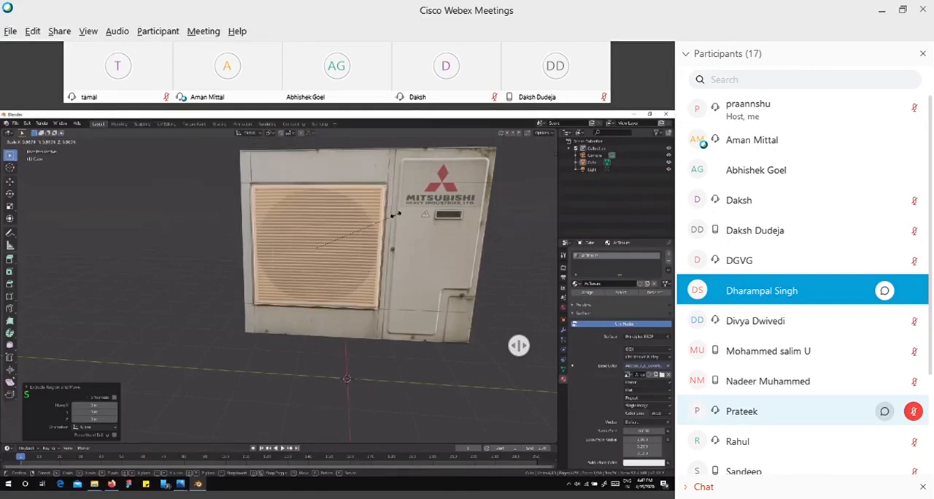
click(697, 488)
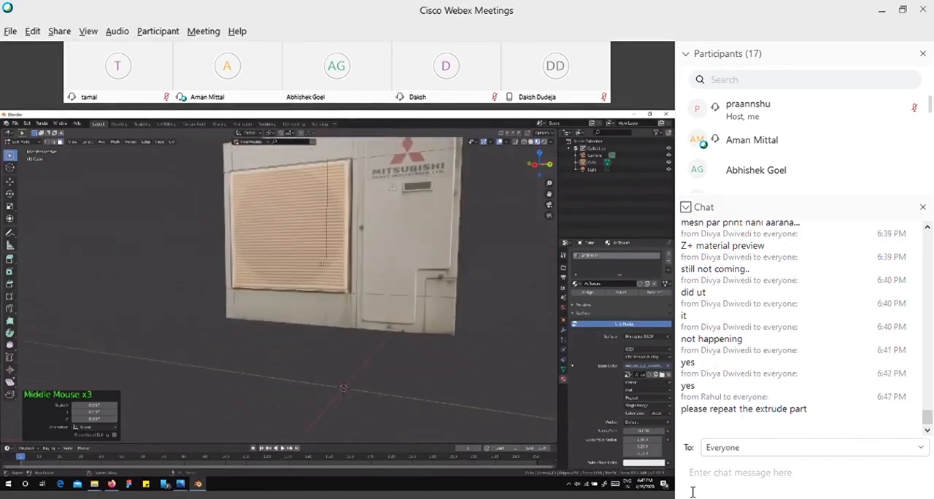
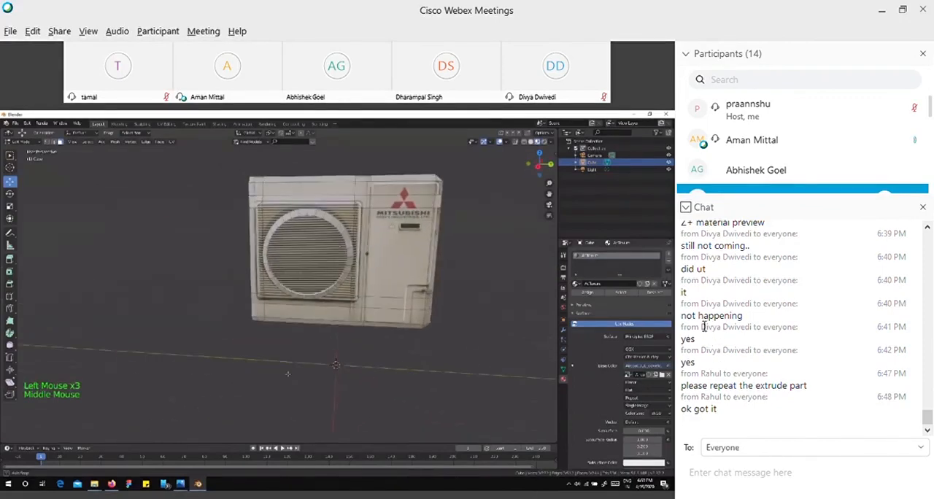
Collapse the chat to check the full participant list, reopen it, and check the message recipient choices.
click(686, 209)
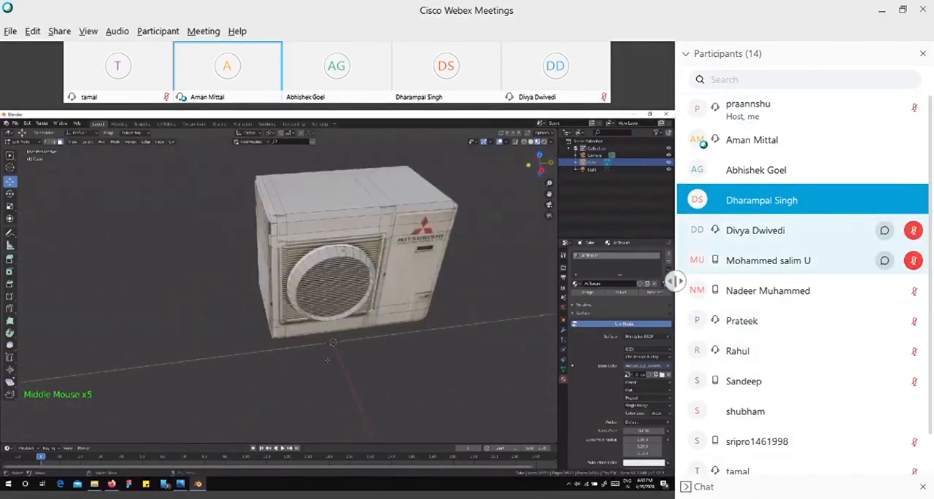
click(687, 488)
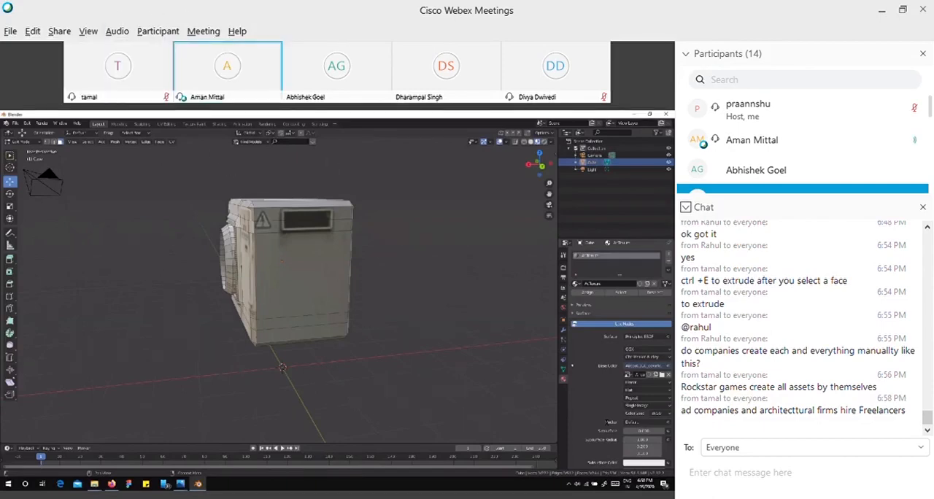
click(921, 448)
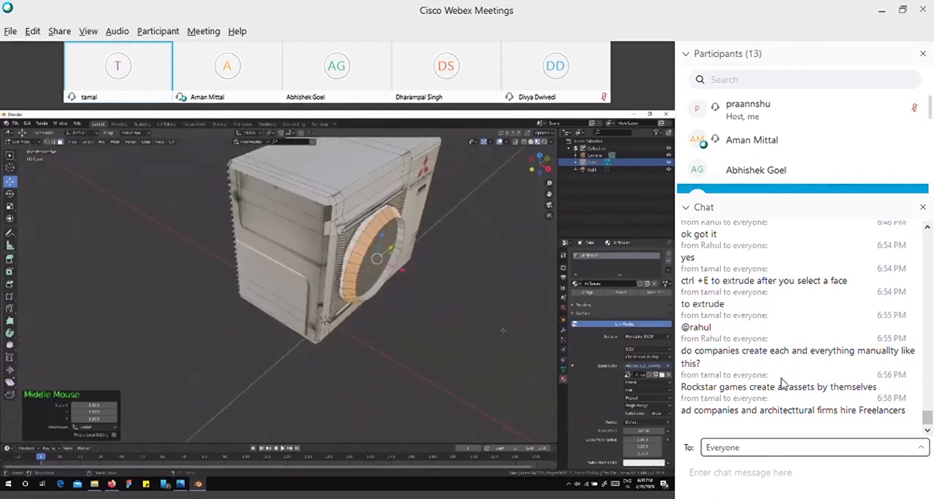
click(778, 472)
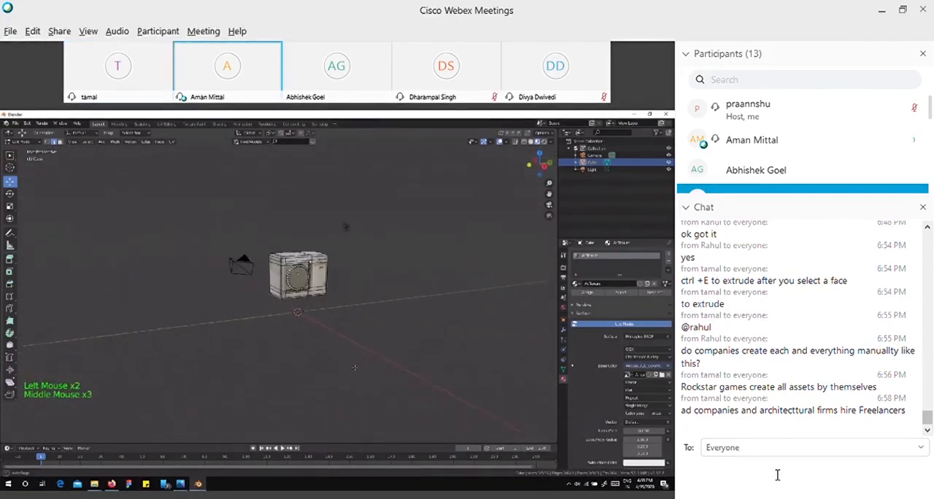
text(can)
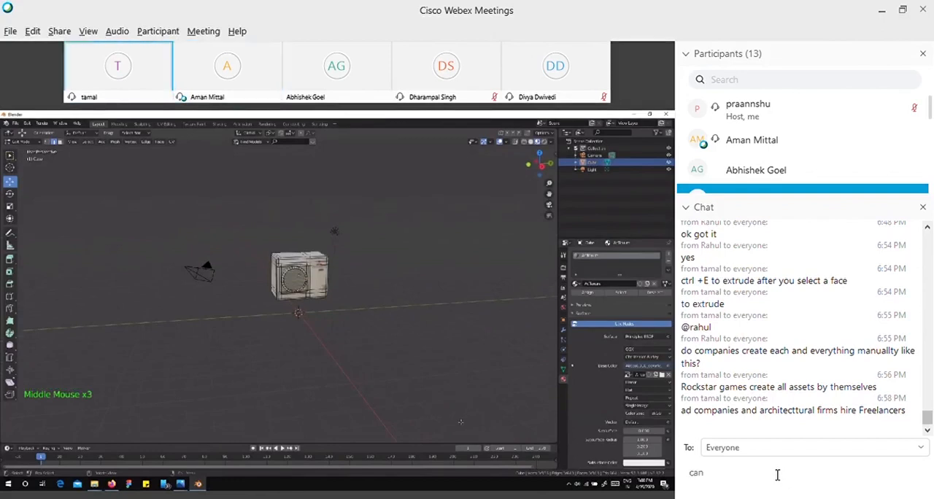
key(BackSpace)
key(BackSpace)
key(BackSpace)
key(BackSpace)
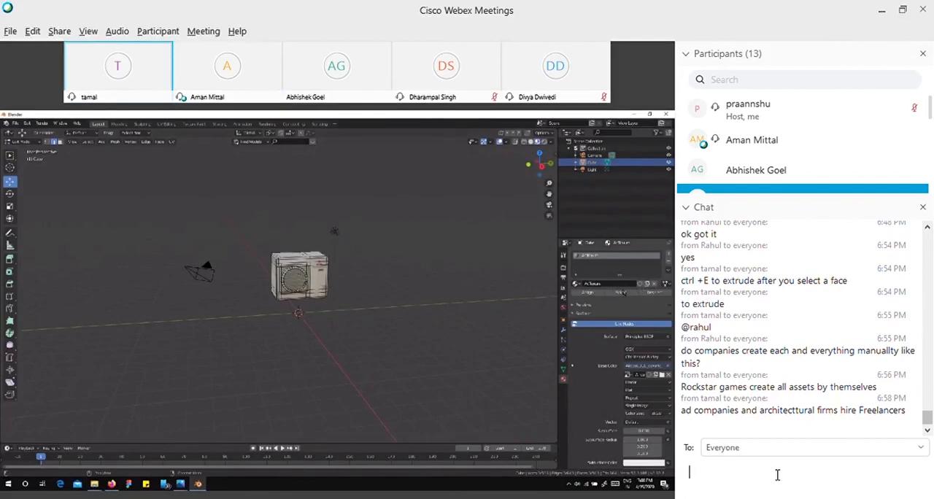
Unmute the fifth participant in the fully expanded participant list, and mute that participant again.
click(688, 209)
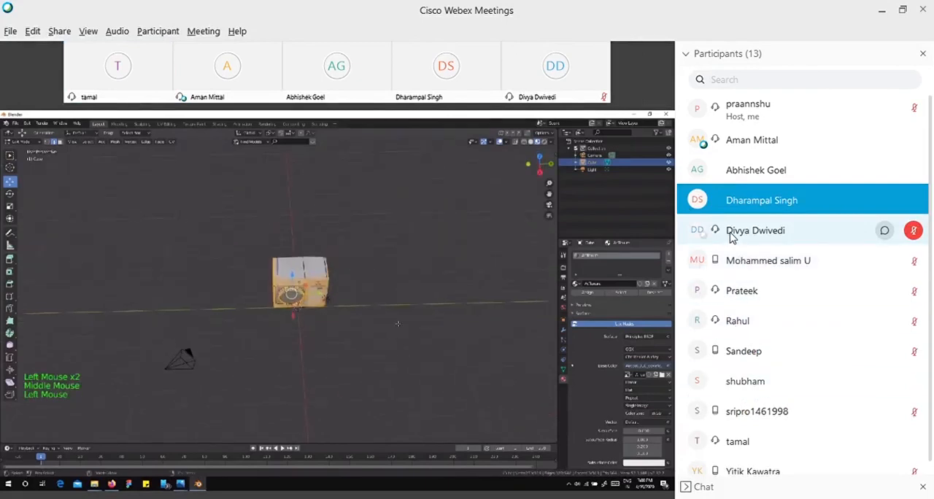
click(913, 230)
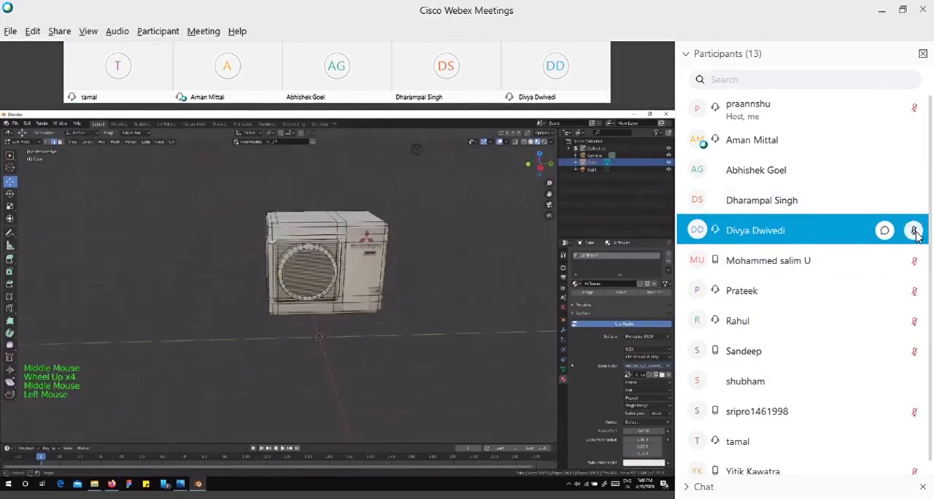
click(913, 231)
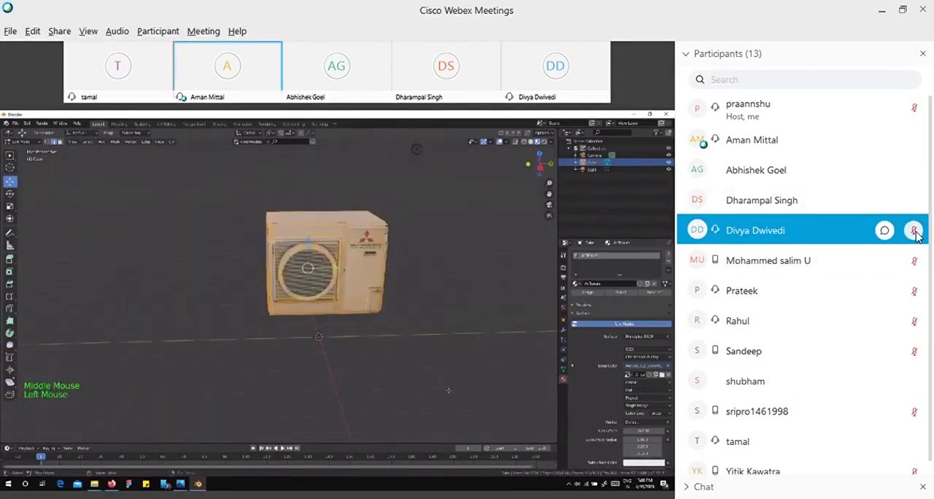
Reopen the chat and send everyone the message "can we create multicopter models with propellers ??".
click(690, 487)
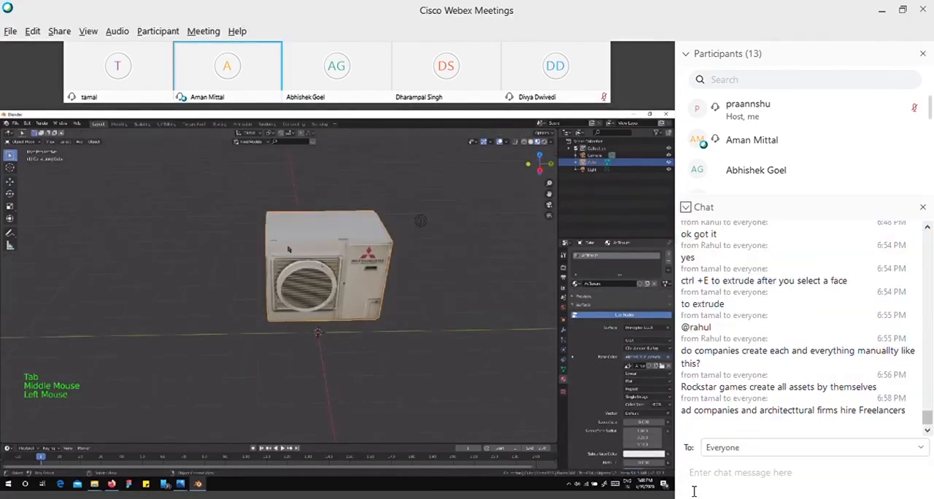
click(736, 474)
text(can )
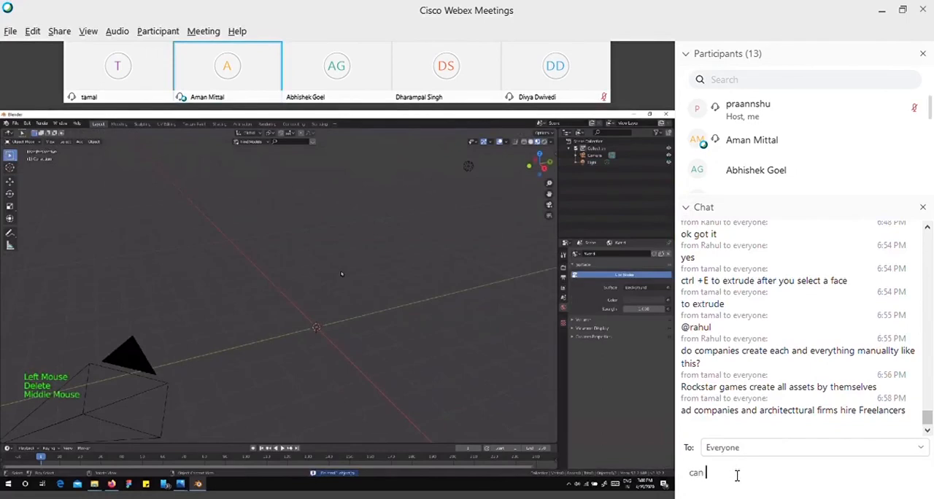
text(we create c)
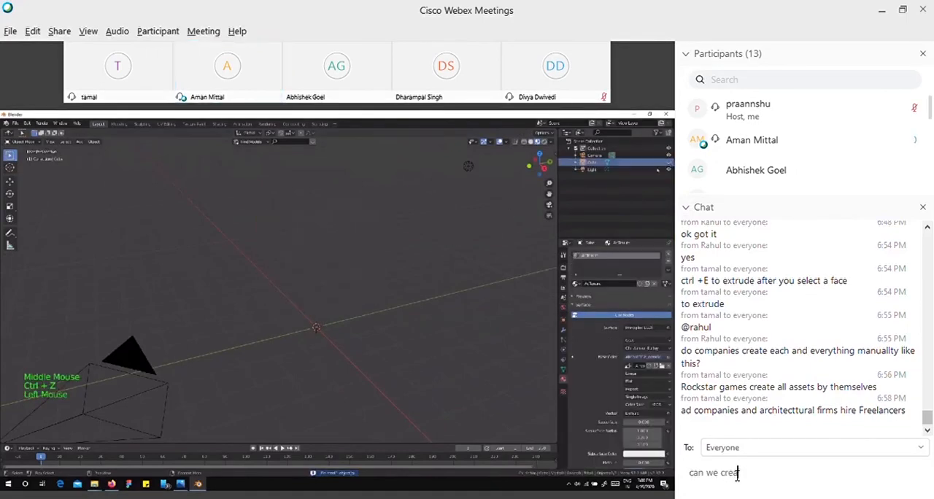
key(BackSpace)
text(multivopt)
key(BackSpace)
key(BackSpace)
key(BackSpace)
key(BackSpace)
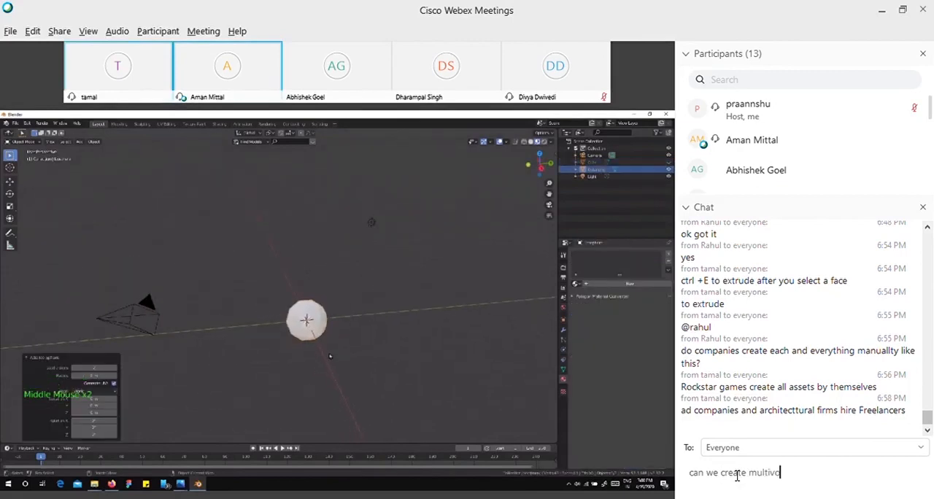
text(copt)
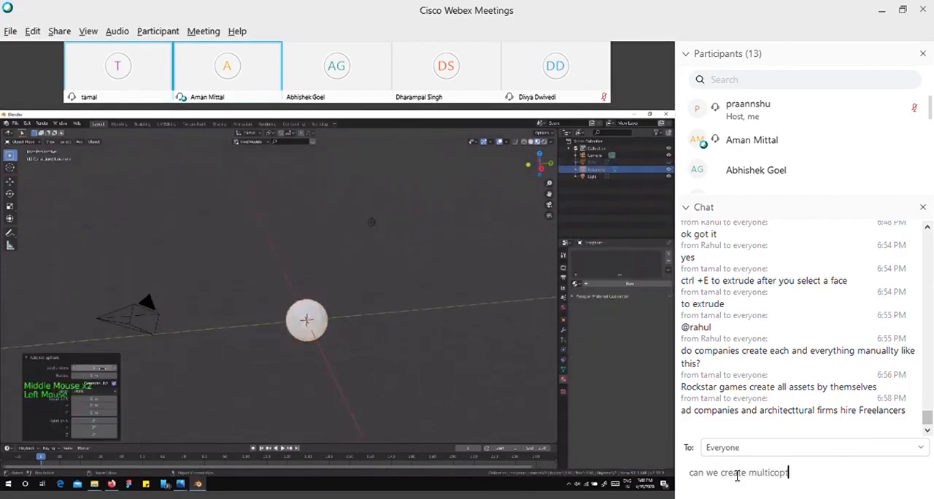
text(er model)
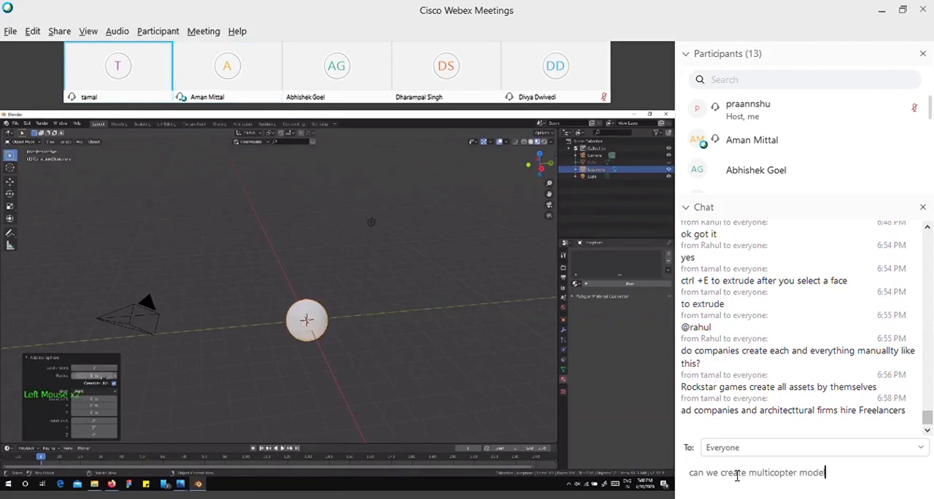
text(s with prope)
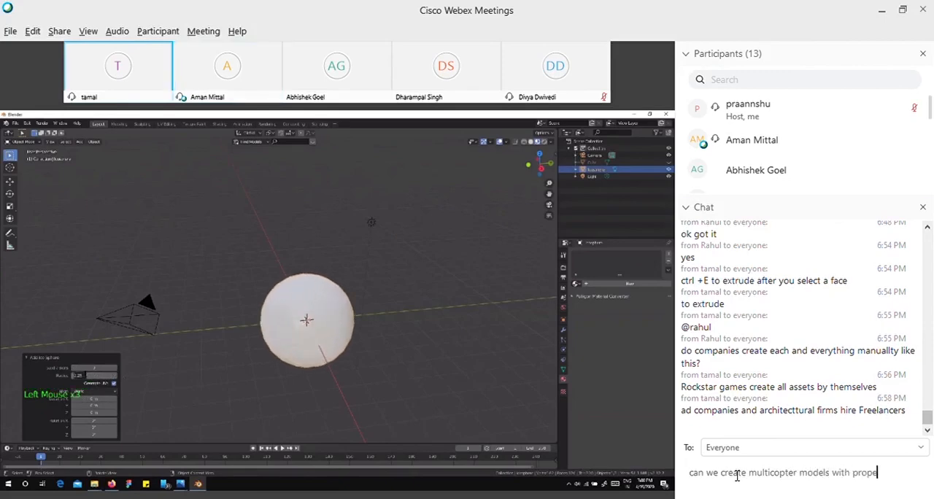
text(llers and)
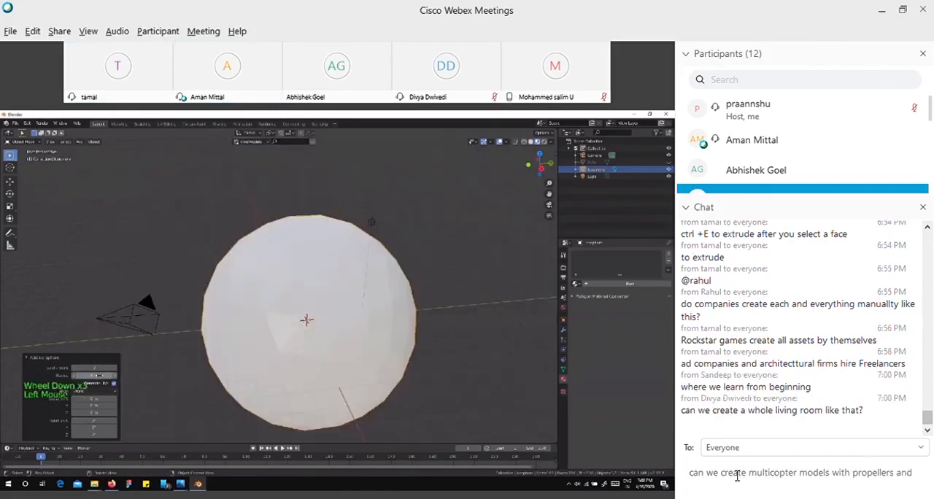
key(BackSpace)
key(BackSpace)
key(BackSpace)
key(BackSpace)
key(BackSpace)
text(??)
key(Return)
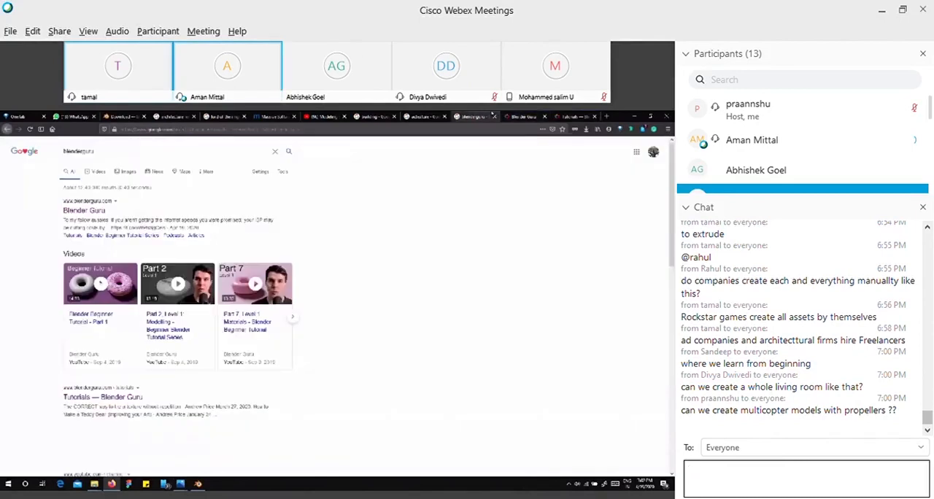
View the full participant list with the chat collapsed, and reopen the chat to read the newest messages.
click(684, 207)
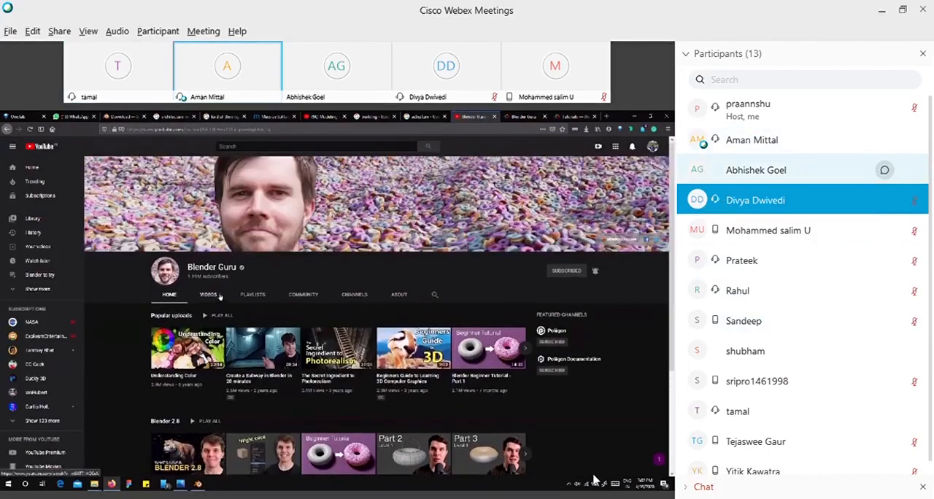
click(685, 491)
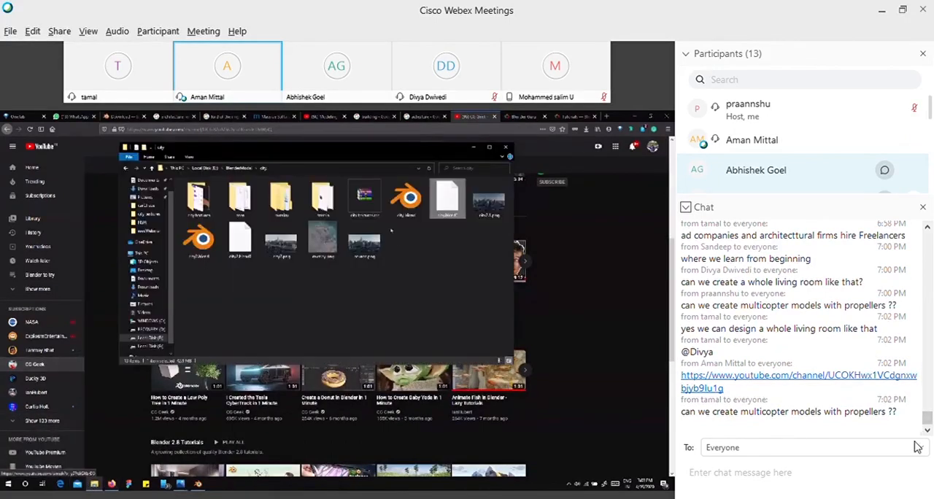
drag(926, 420, 927, 437)
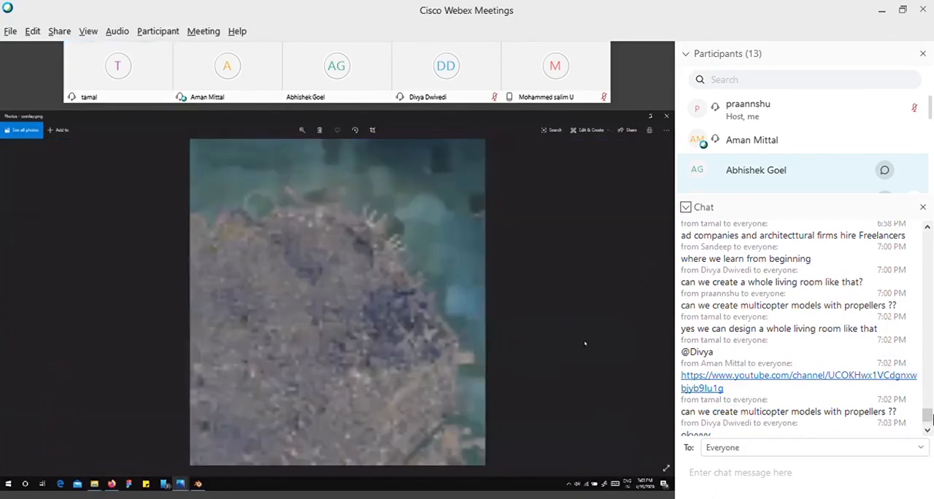
drag(929, 415, 930, 428)
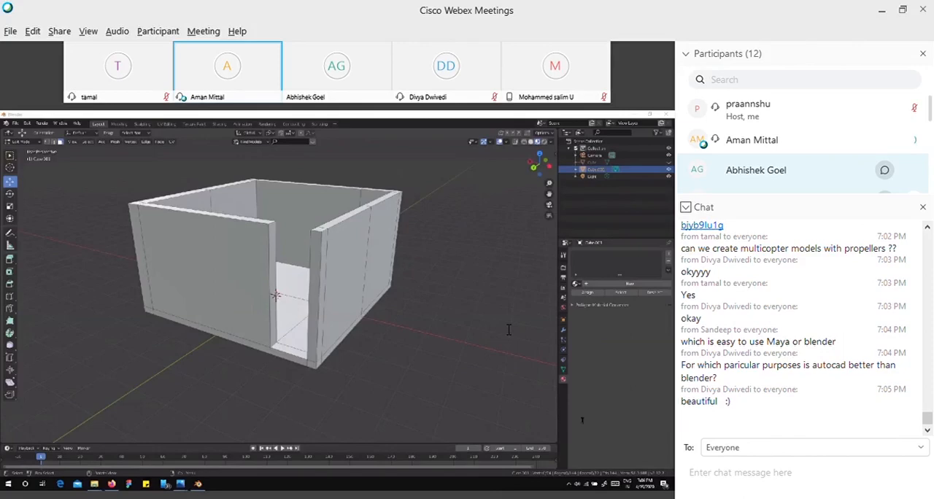
click(767, 483)
text(okay got it!!)
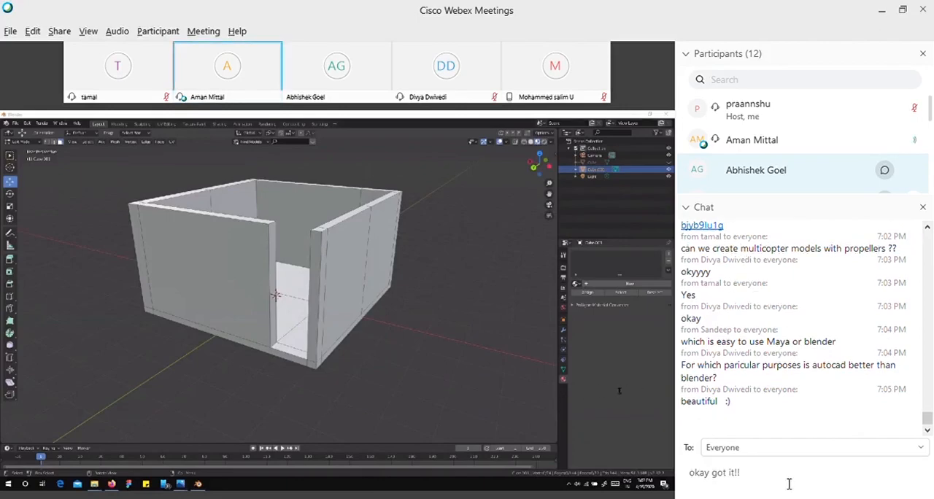
double_click(757, 480)
click(769, 480)
key(BackSpace)
key(BackSpace)
key(BackSpace)
key(BackSpace)
key(BackSpace)
key(BackSpace)
key(BackSpace)
key(BackSpace)
key(BackSpace)
key(BackSpace)
key(BackSpace)
key(BackSpace)
key(BackSpace)
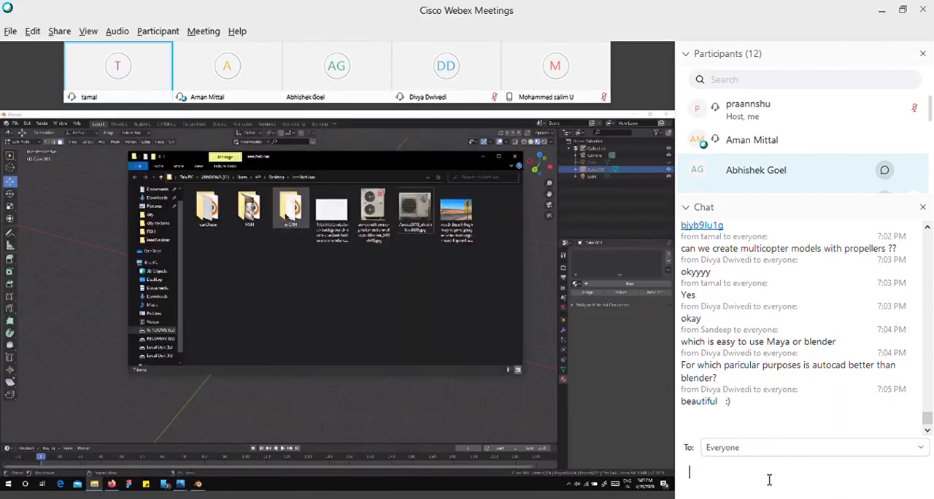
Look back through the earlier chat messages and return to the latest ones.
click(769, 479)
scroll(836, 350, up, 4)
scroll(837, 349, up, 3)
drag(929, 399, 932, 115)
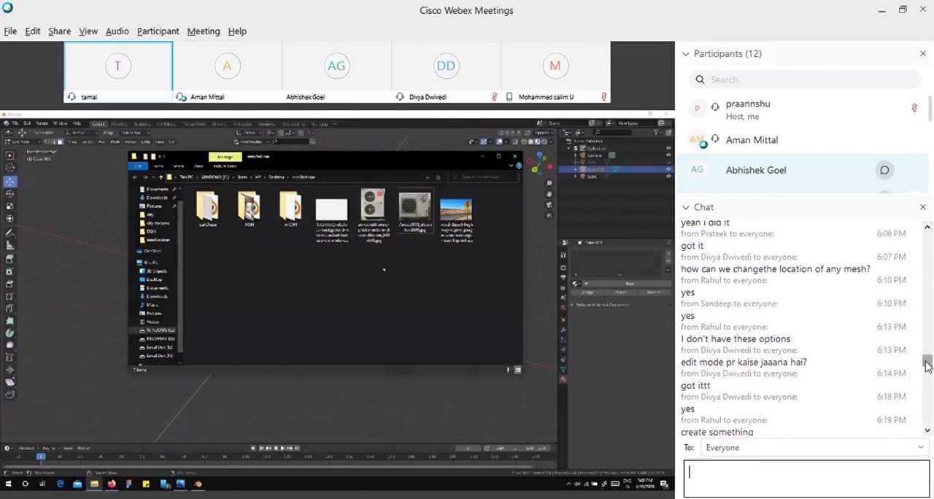
drag(926, 365, 929, 423)
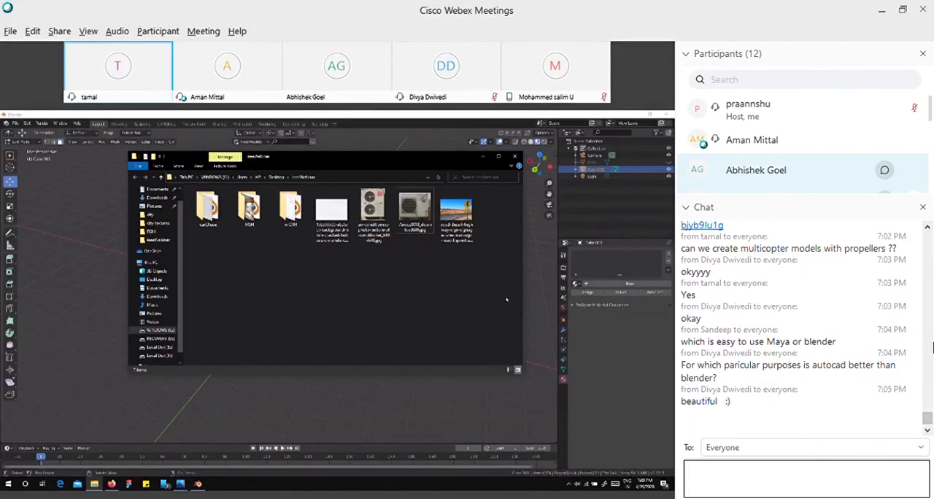
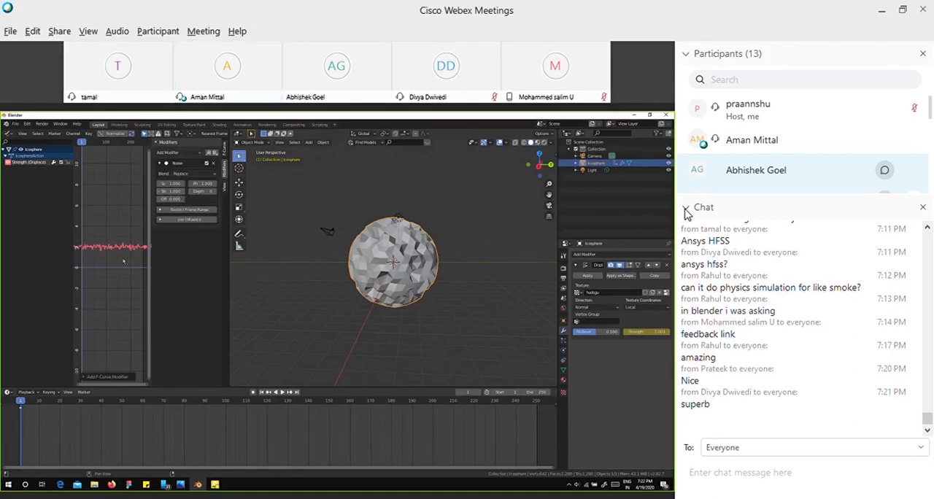
Check the full participant list several times with the chat collapsed, reopening the chat each time to read the newest messages.
click(686, 210)
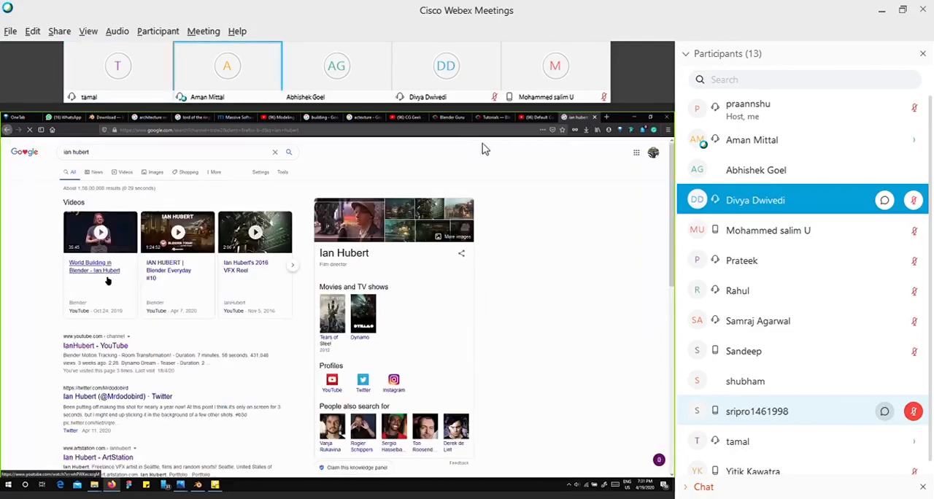
click(689, 489)
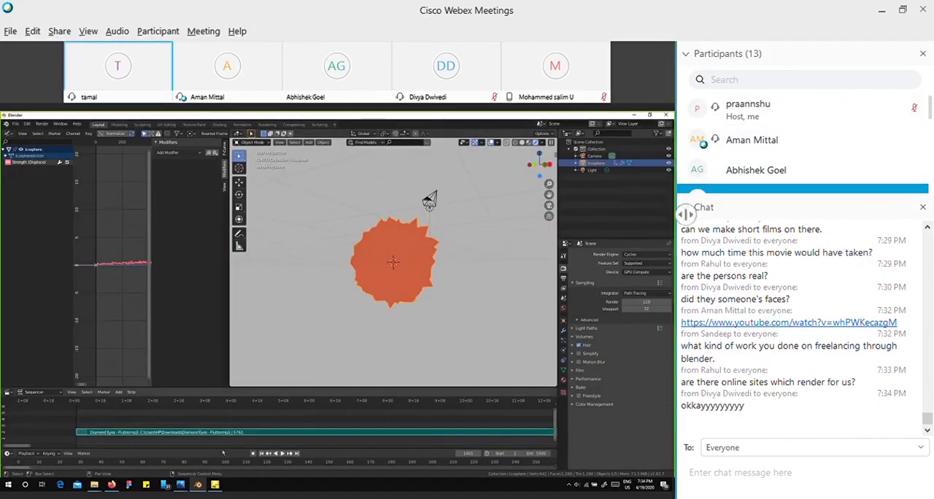
click(686, 210)
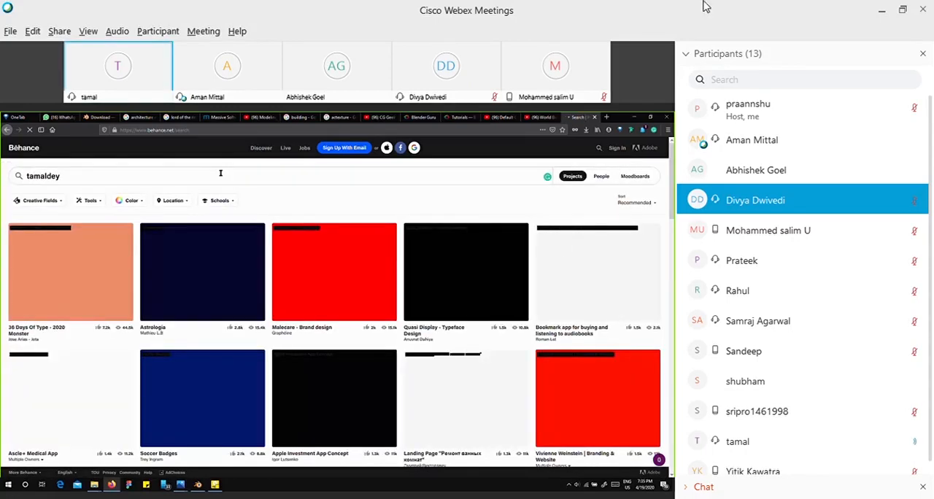
click(689, 489)
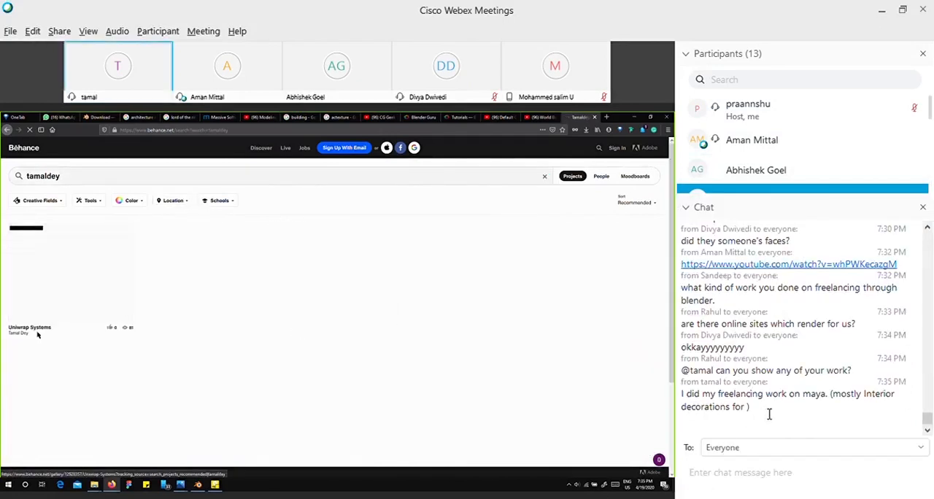
click(808, 419)
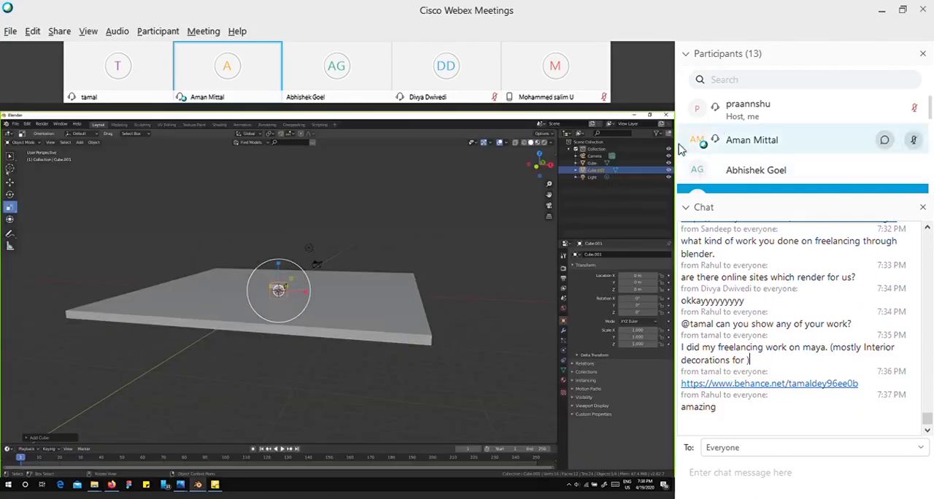
click(685, 209)
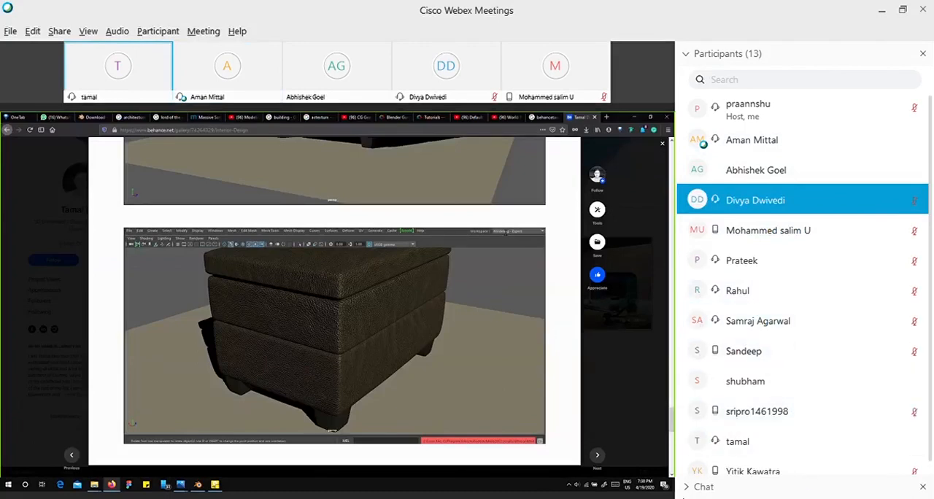
click(685, 490)
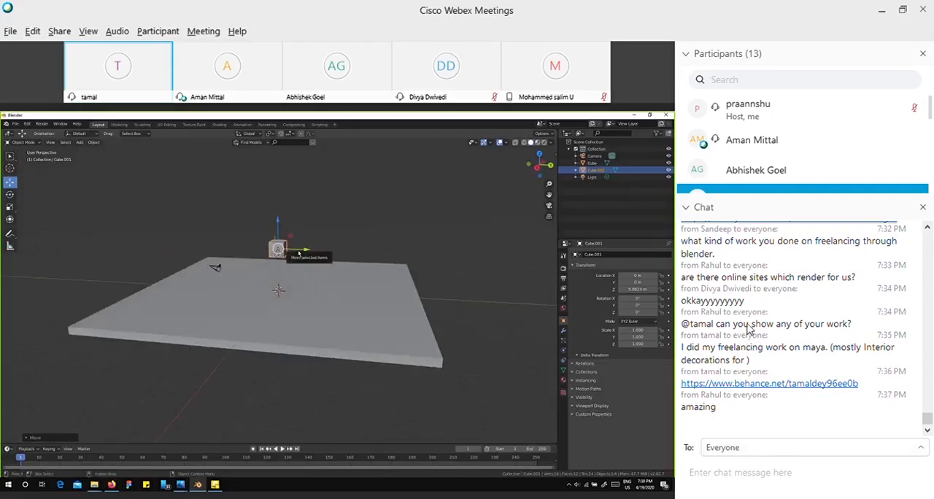
Send the presenter the private chat message "there are not many participants left, ab wind up krr dete hai sir!".
click(740, 324)
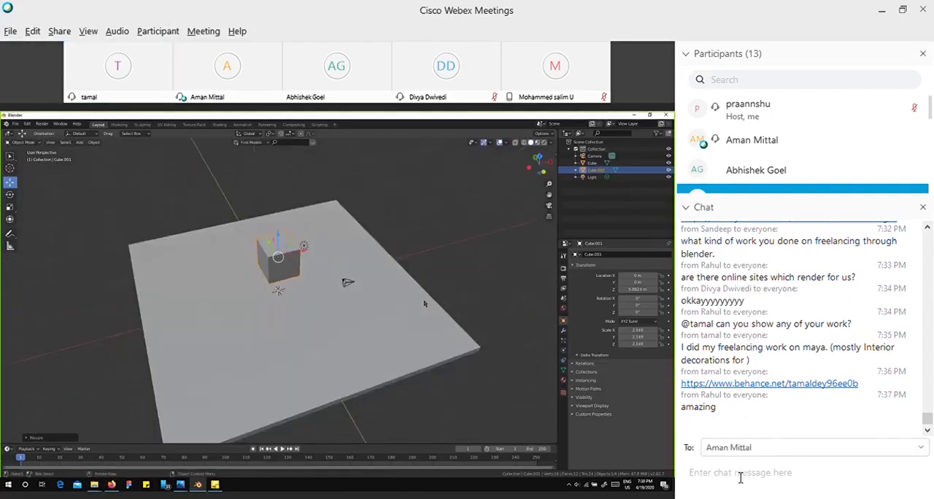
click(740, 476)
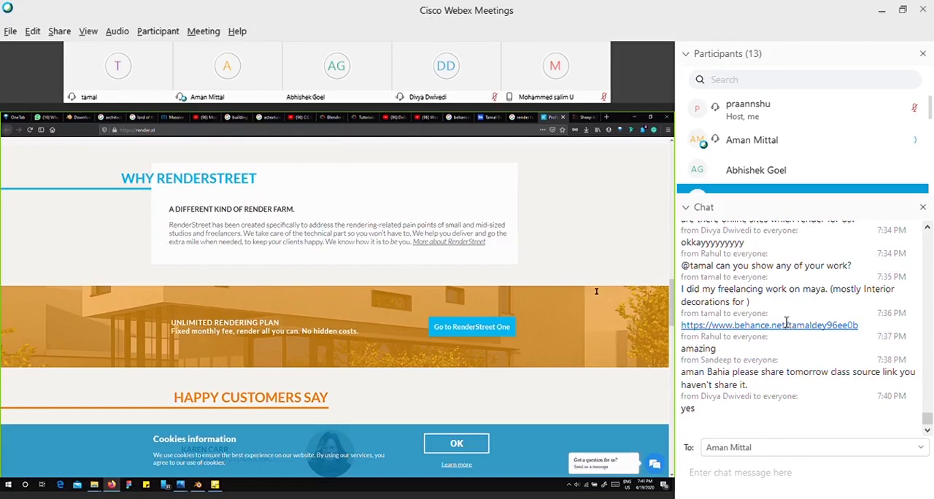
click(749, 478)
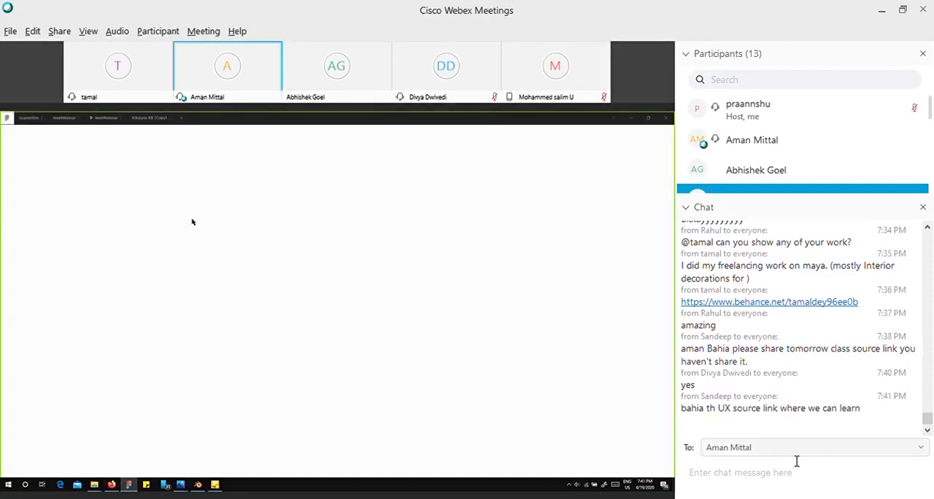
click(760, 482)
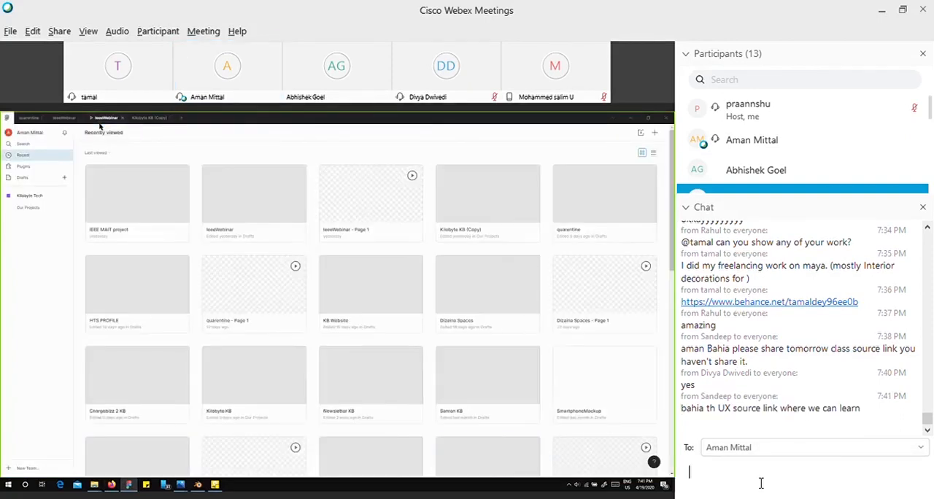
text(there a)
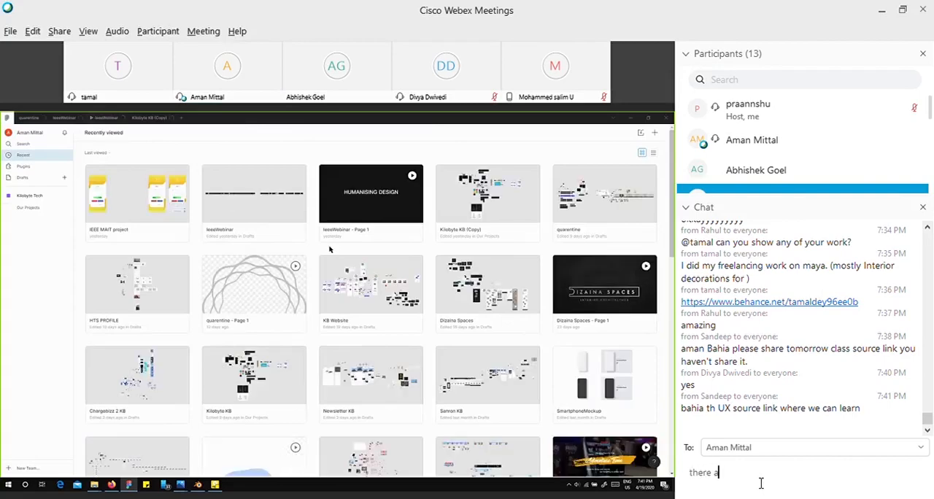
text(re not many par)
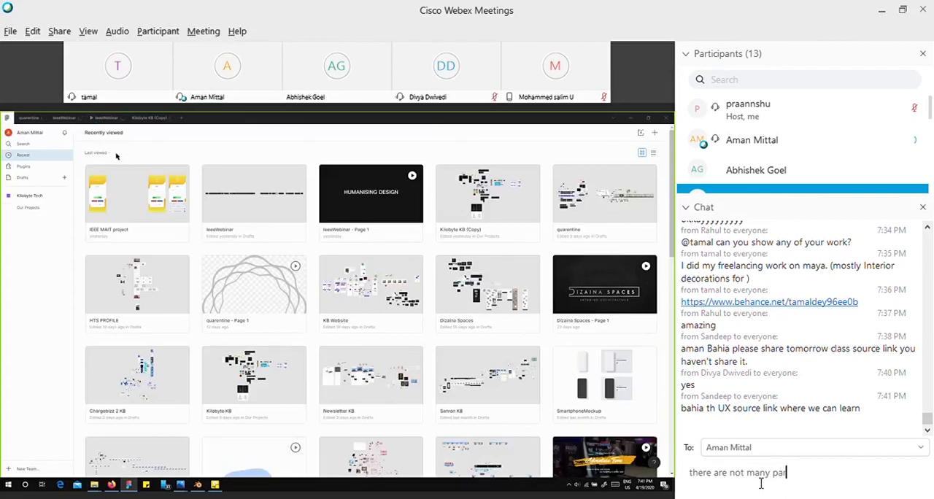
text(ticipants left)
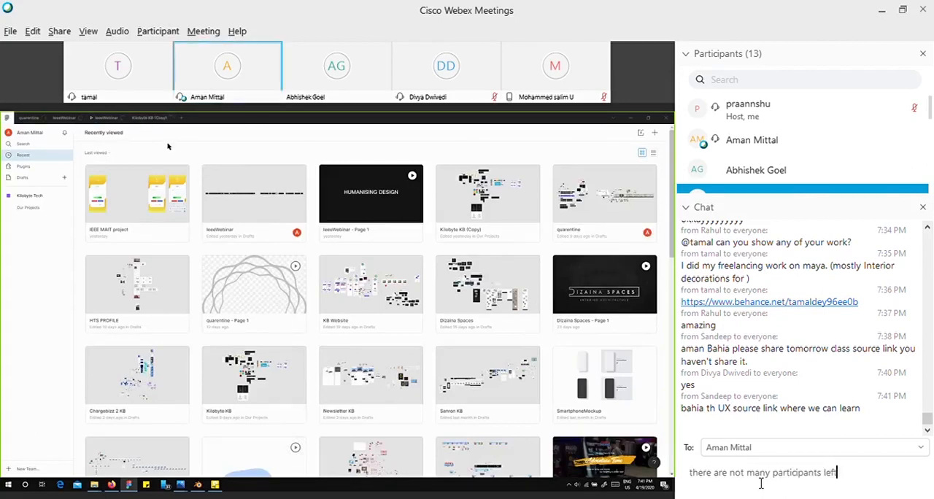
text(, ab wind u)
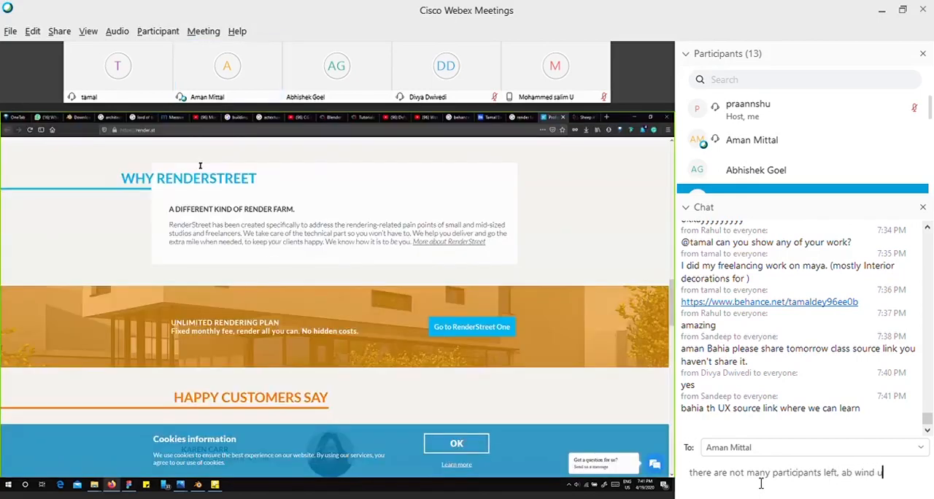
text(p krr de)
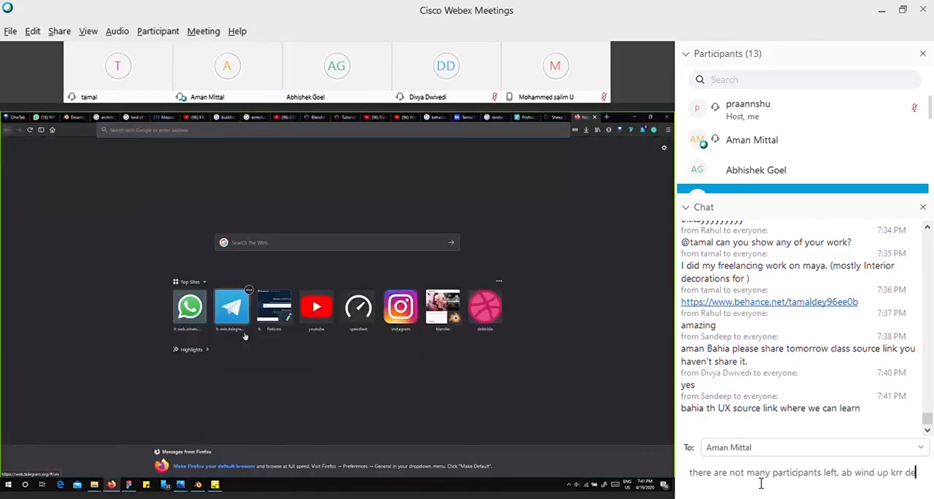
text(te hai bhaiya)
key(BackSpace)
key(BackSpace)
key(BackSpace)
key(BackSpace)
key(BackSpace)
key(BackSpace)
key(BackSpace)
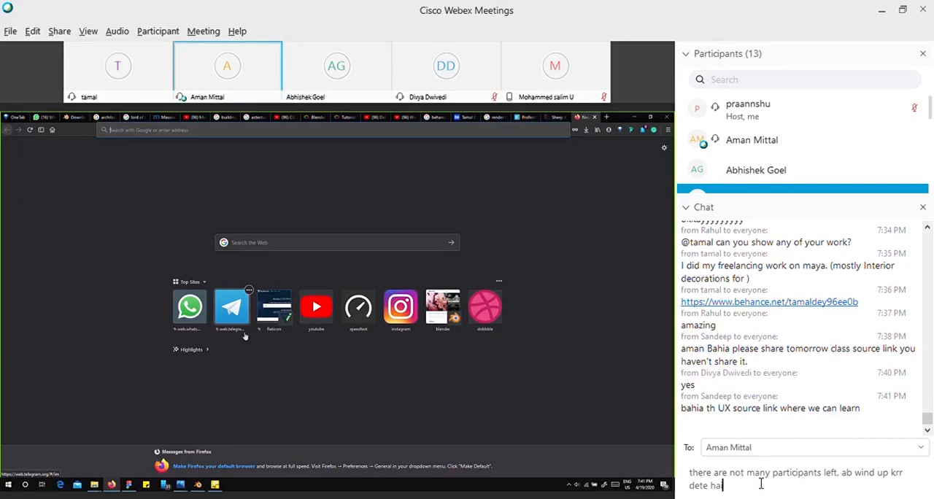
text(i sir!)
key(Return)
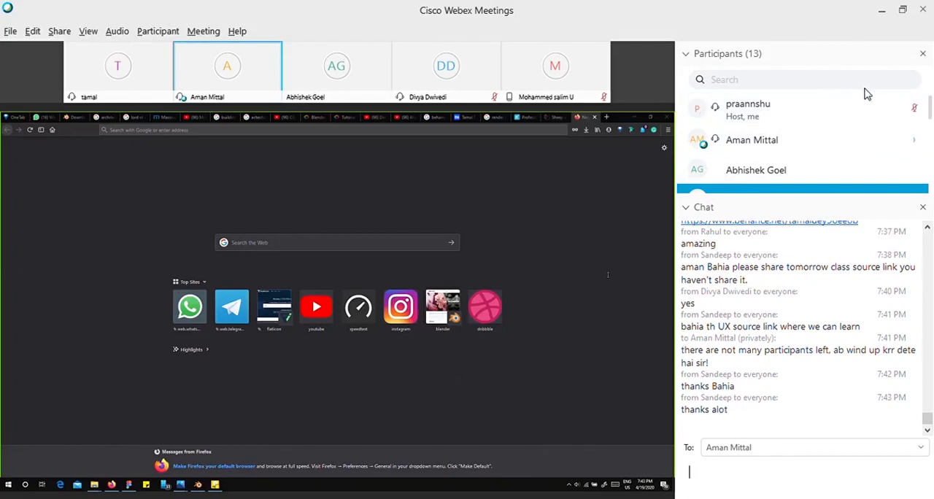
Set the chat recipient back to Everyone and start a reply about the feedback link with "you will get the feed".
click(917, 459)
click(920, 451)
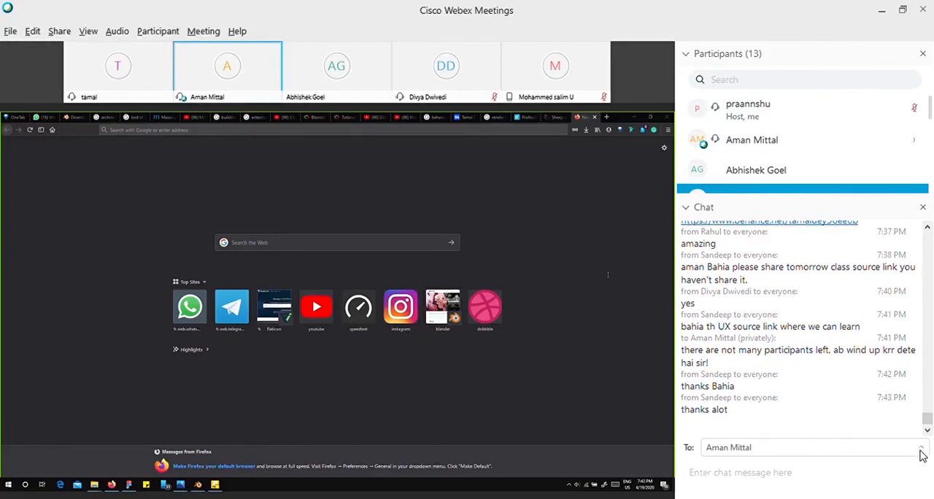
click(822, 315)
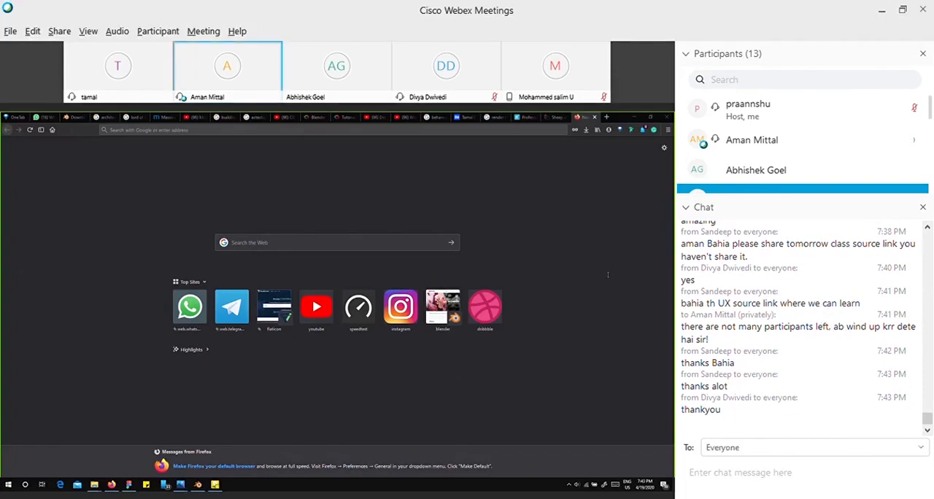
click(807, 472)
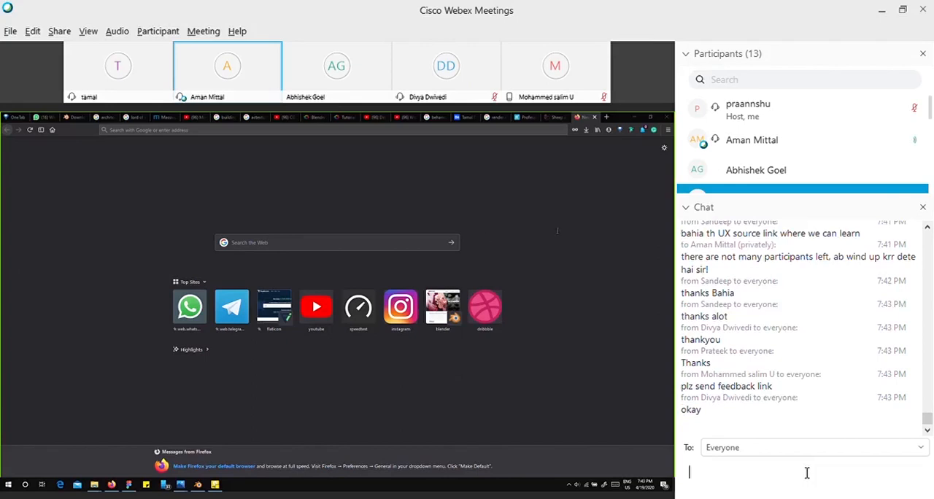
click(799, 471)
text(you will get the feed)
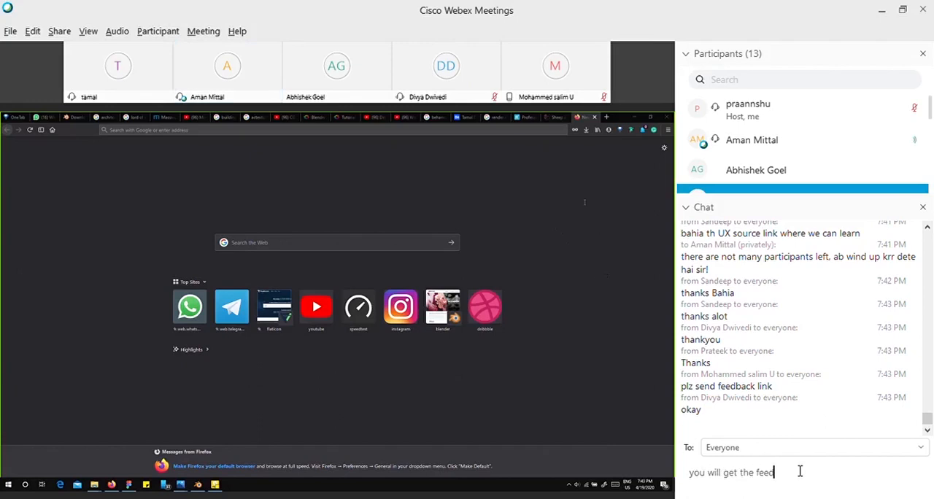